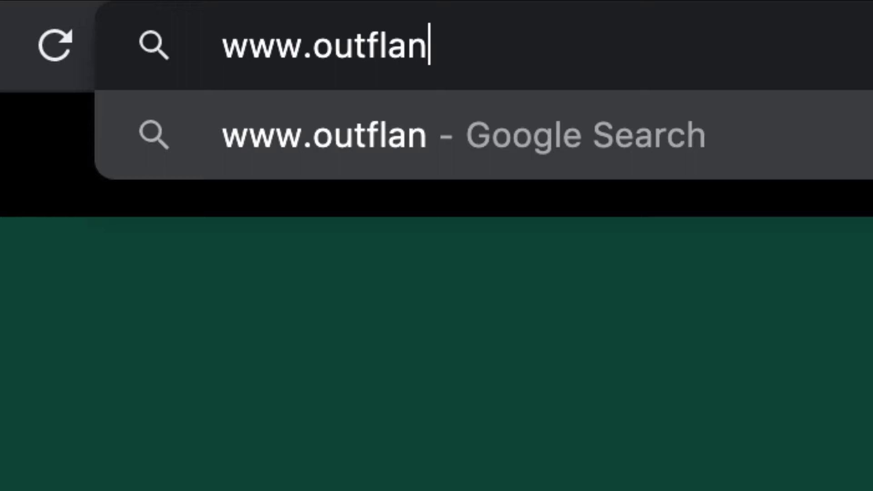
- Load outflank.com.au, open the pay rates viewer, and choose NSW with an Award agreement
key("Return")
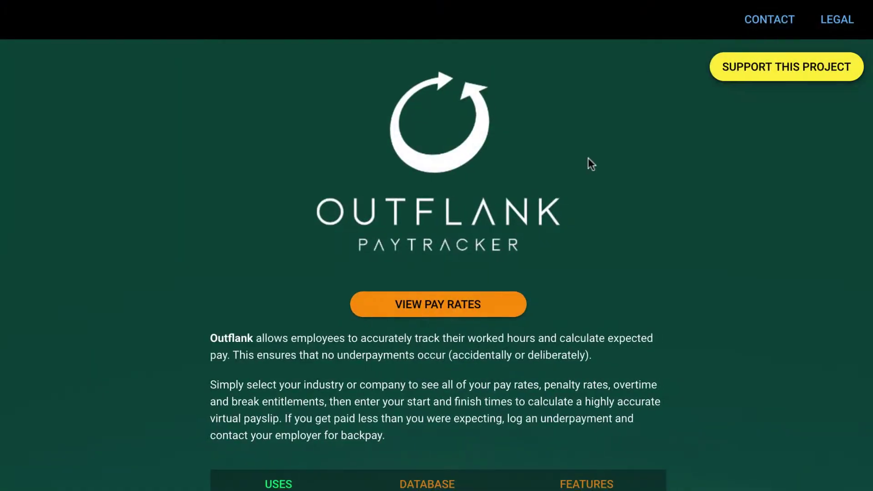
left_click(497, 304)
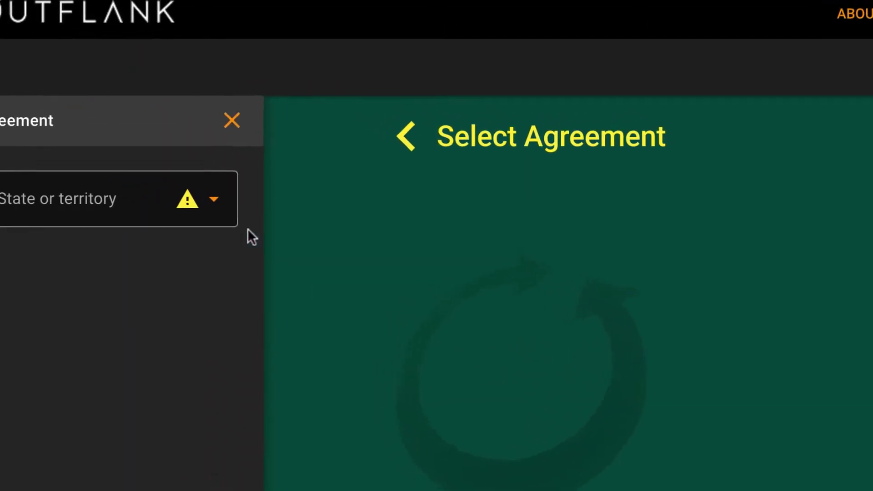
left_click(183, 269)
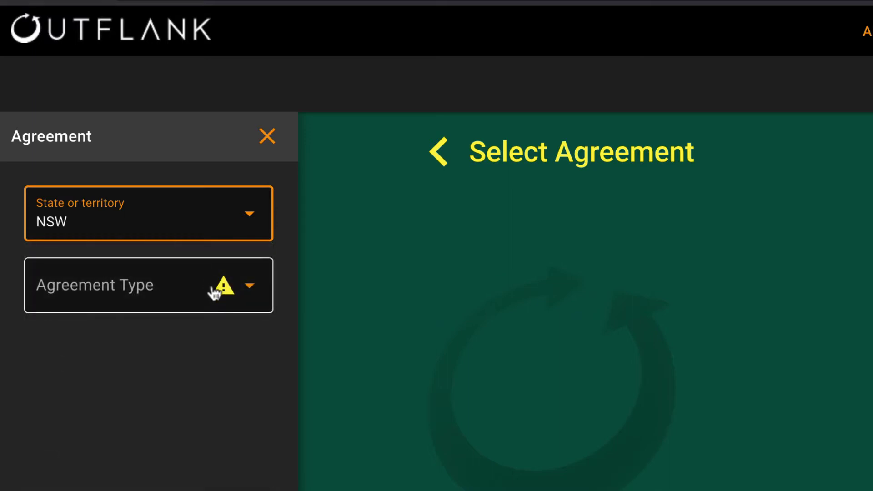
left_click(222, 337)
left_click(241, 357)
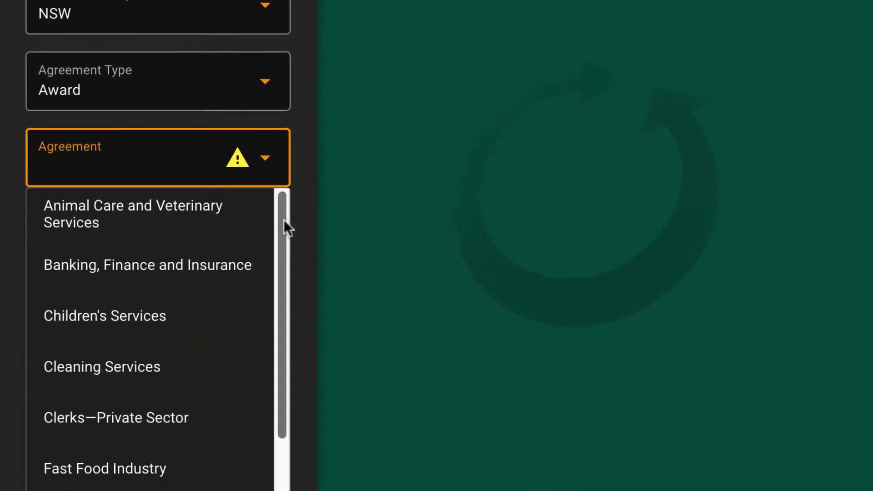
left_click_drag(283, 220, 289, 298)
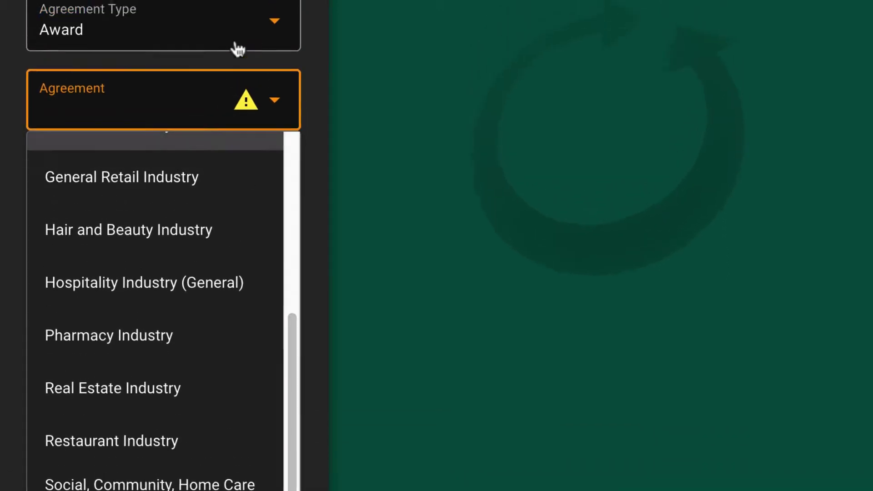
- Browse the Company agreements, then switch the agreement type back to Award
left_click(291, 47)
left_click(178, 155)
left_click(199, 145)
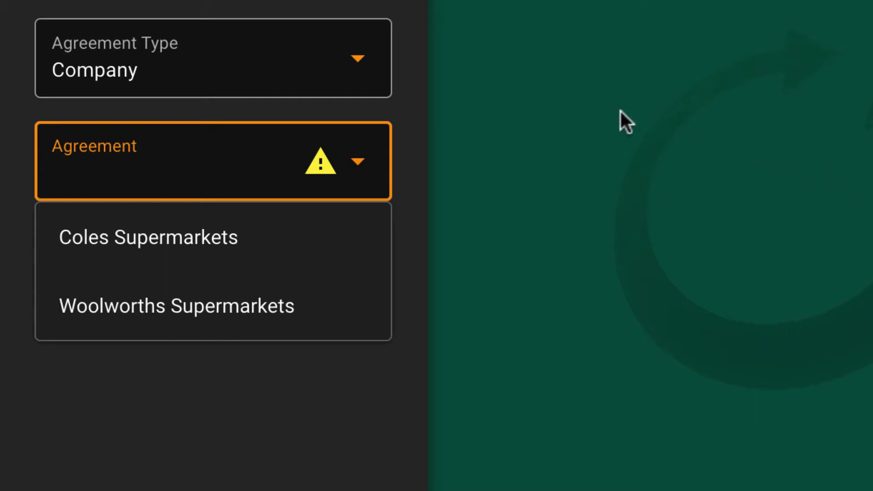
left_click(361, 80)
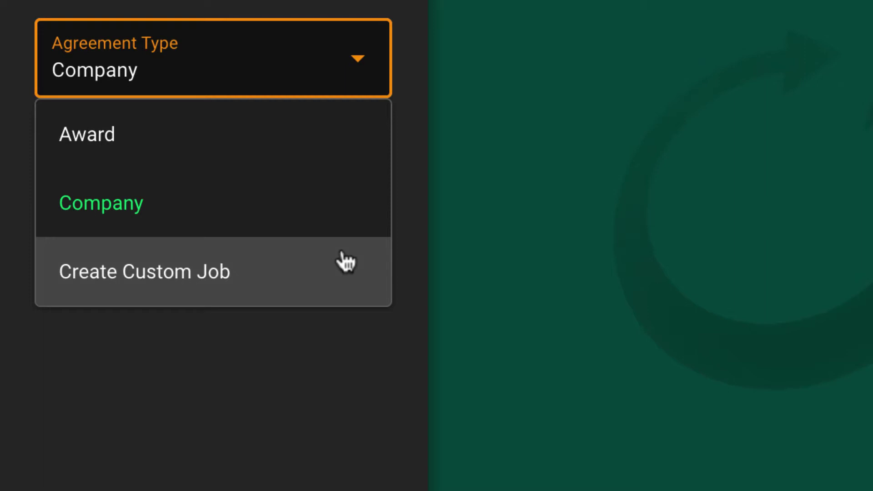
left_click(357, 151)
left_click(347, 162)
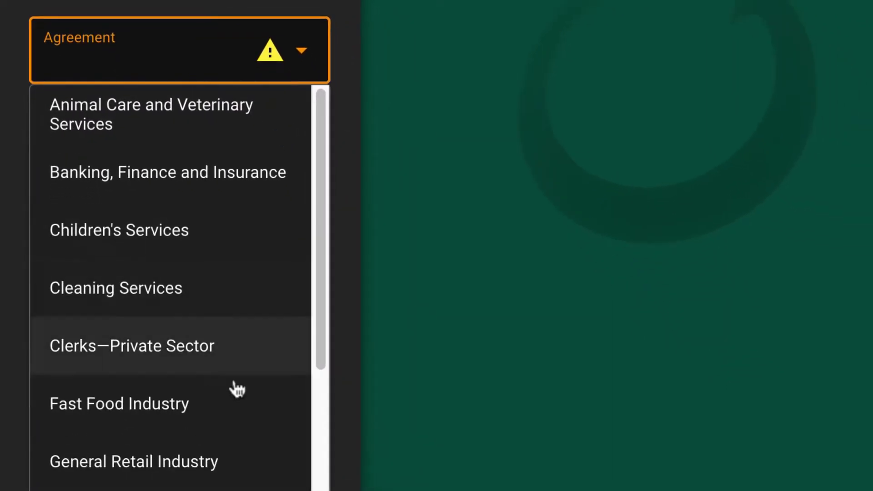
- Select the Fast Food Industry award with a Level 1 position and Casual contract
left_click(243, 457)
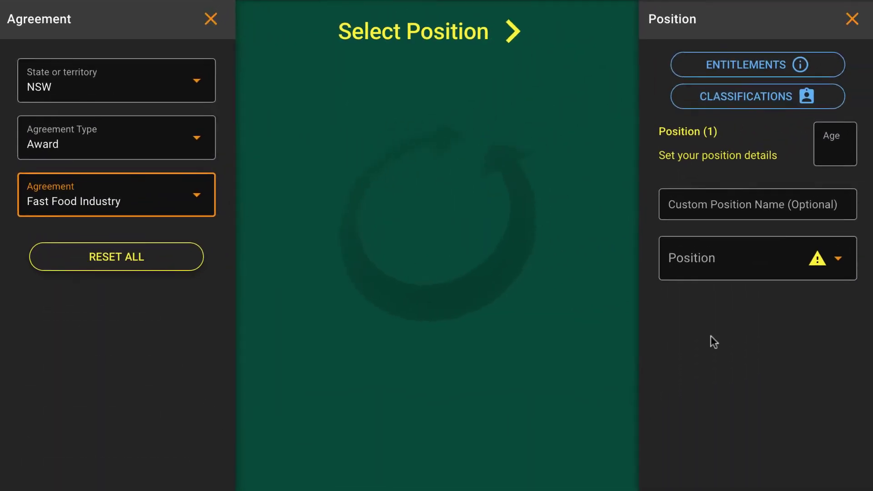
left_click(786, 268)
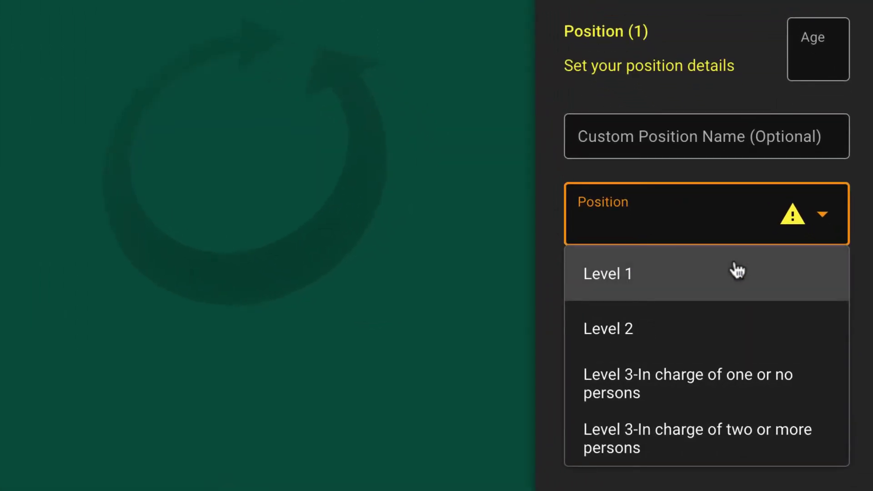
left_click(736, 271)
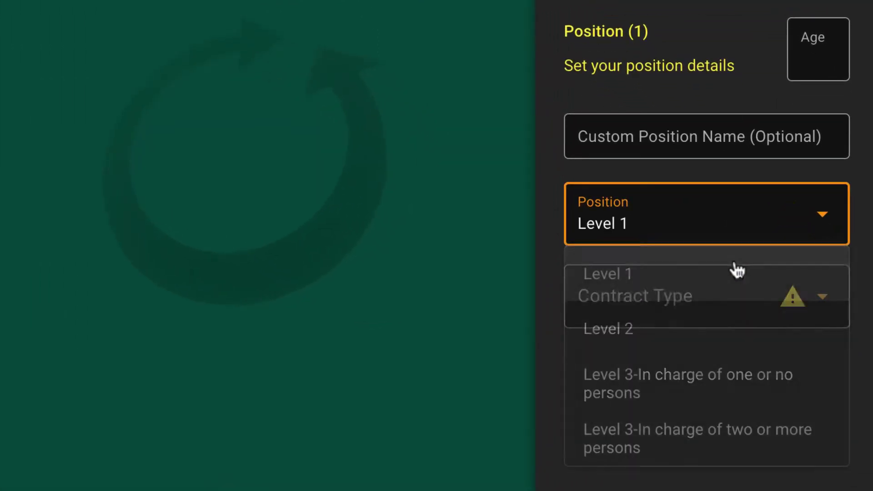
left_click(737, 291)
left_click(705, 456)
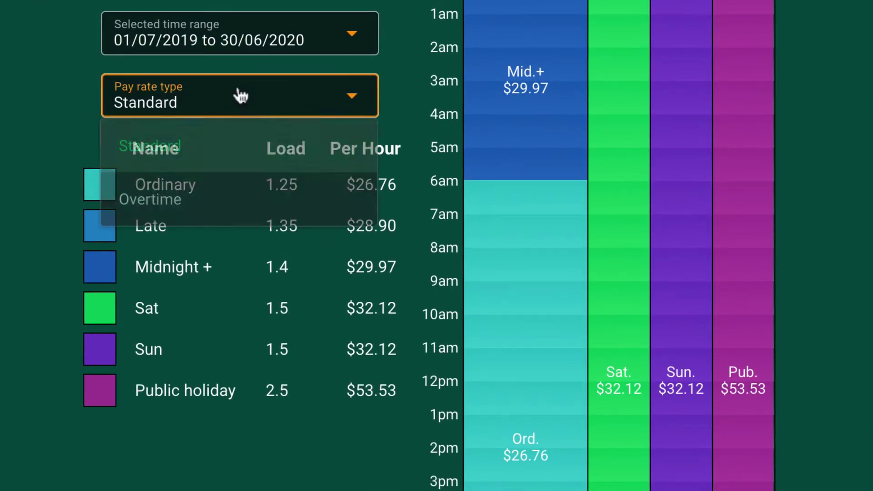
- Preview overtime rates, return to Standard, and enter age 16 for the 50% junior rate
left_click(213, 202)
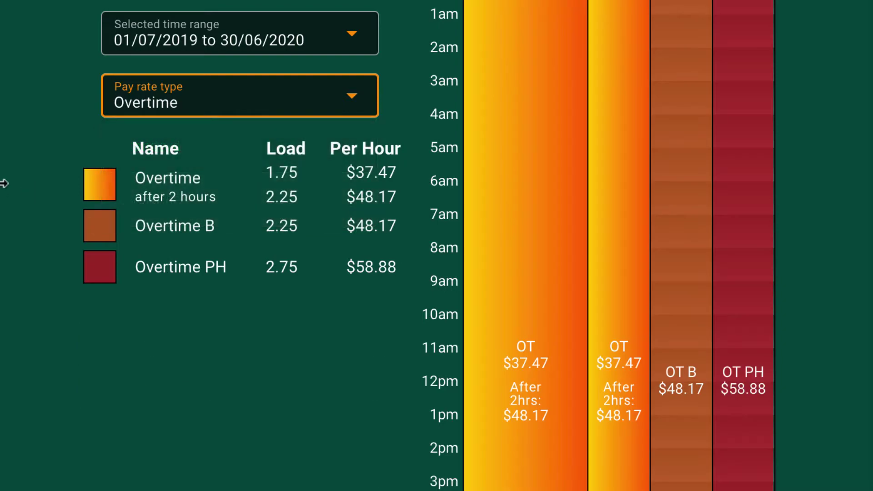
left_click(186, 111)
left_click(186, 146)
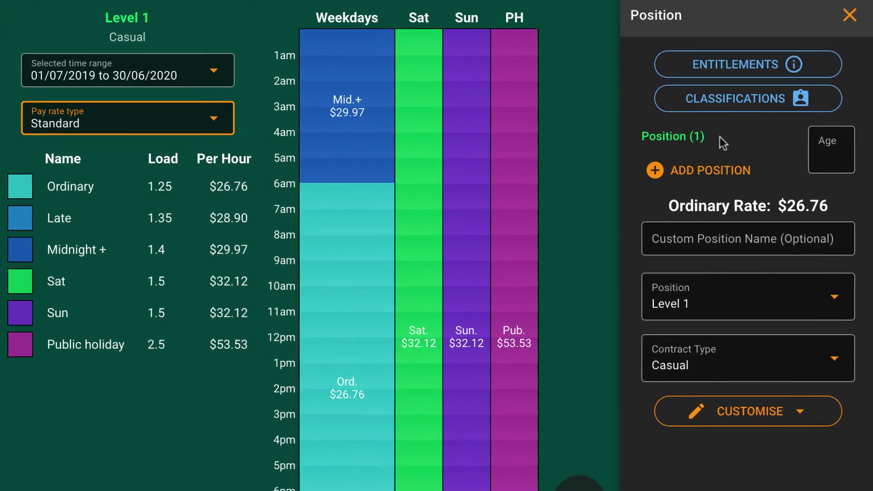
left_click(825, 146)
type("15")
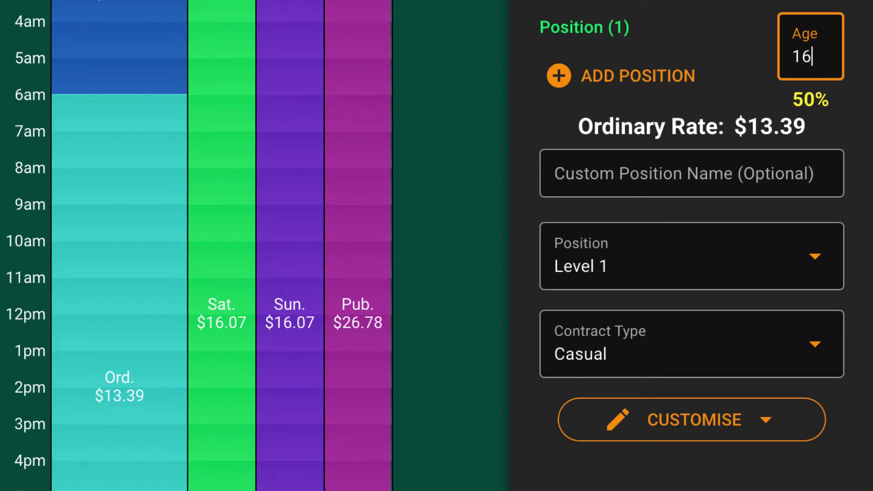
- Open the award entitlements and read the casual laundry allowance under Allowances
left_click(776, 28)
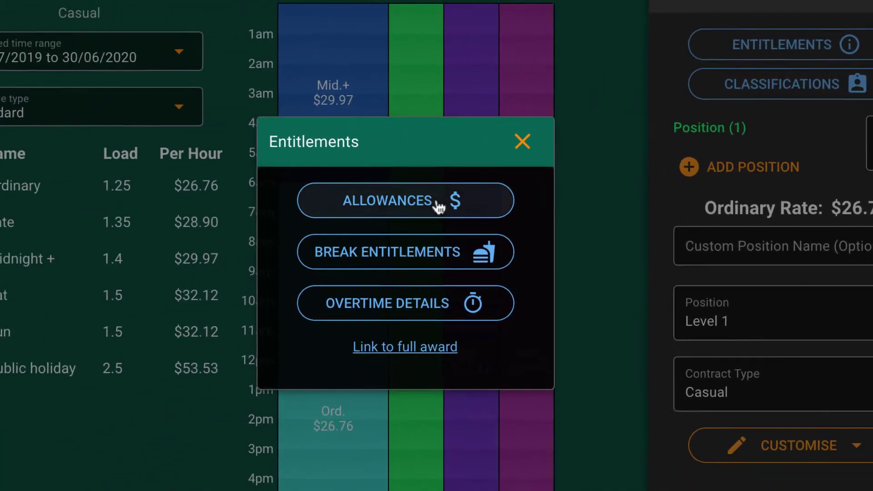
left_click(327, 217)
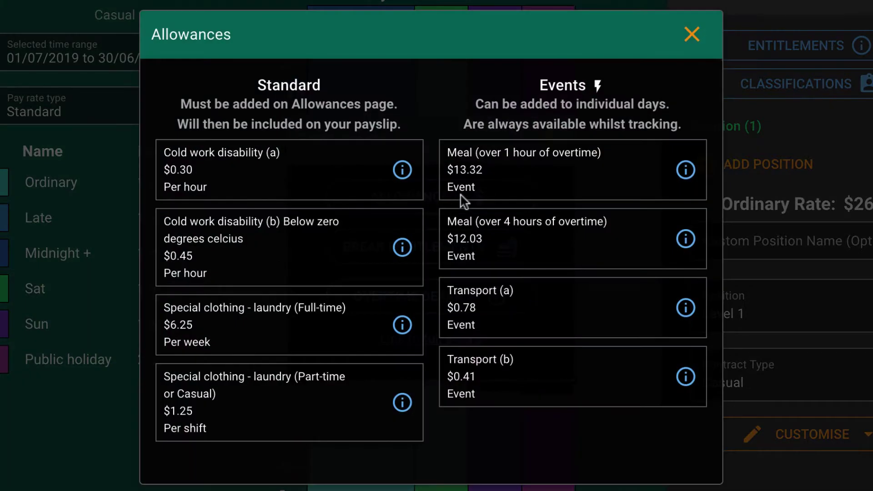
left_click(401, 405)
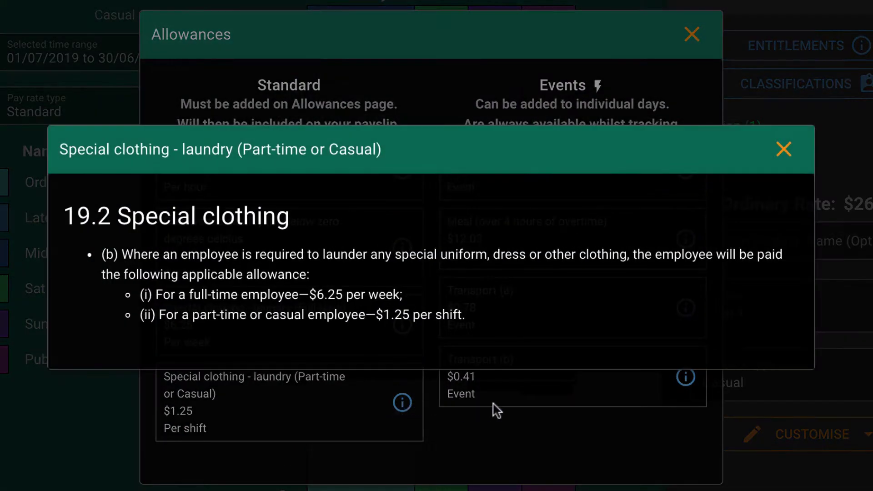
left_click(783, 148)
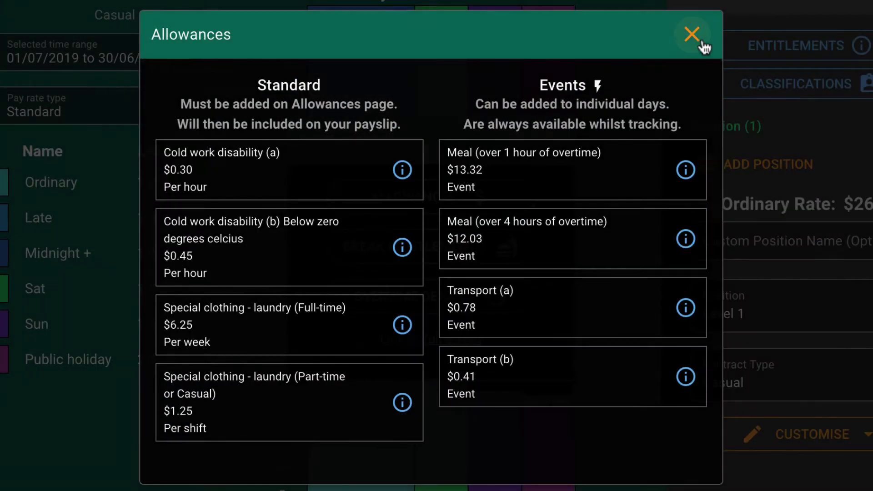
left_click(691, 34)
- Review the break entitlements and overtime rules, then show the position classifications
left_click(460, 260)
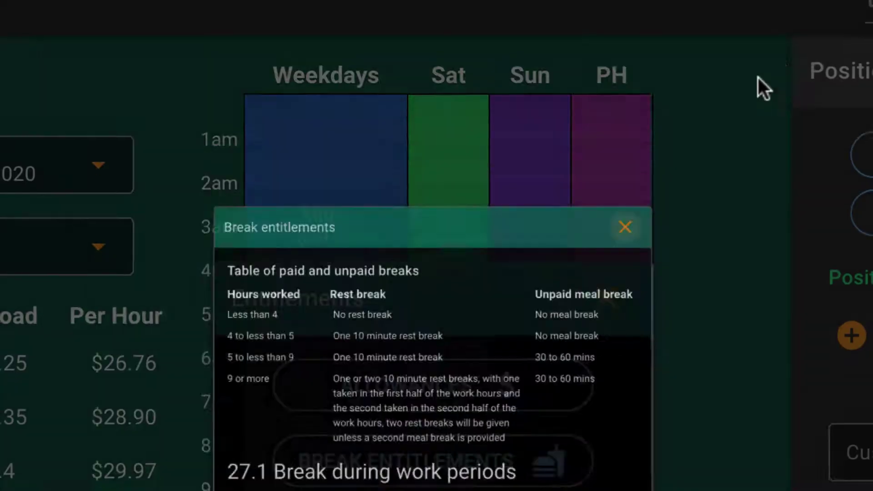
left_click(776, 71)
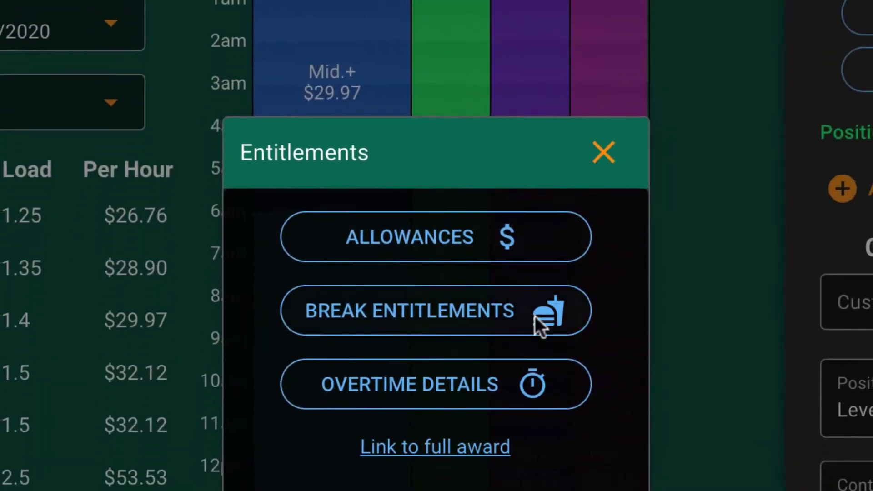
left_click(489, 325)
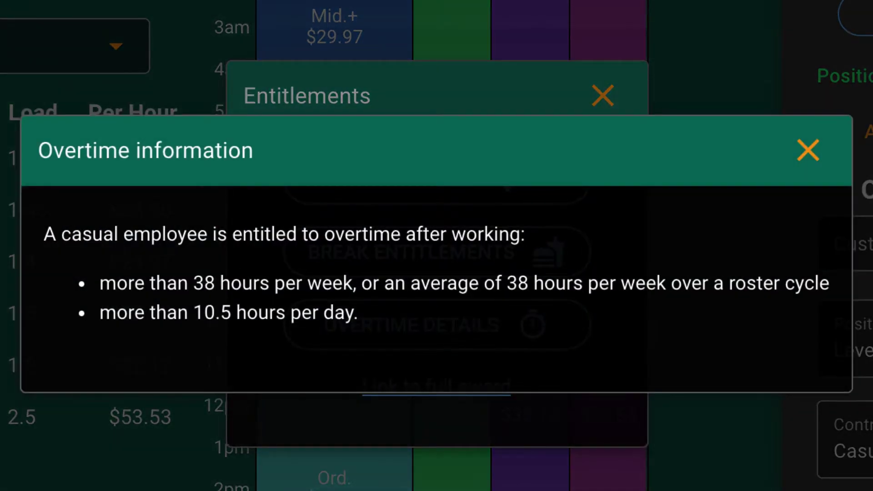
left_click(808, 150)
left_click(603, 95)
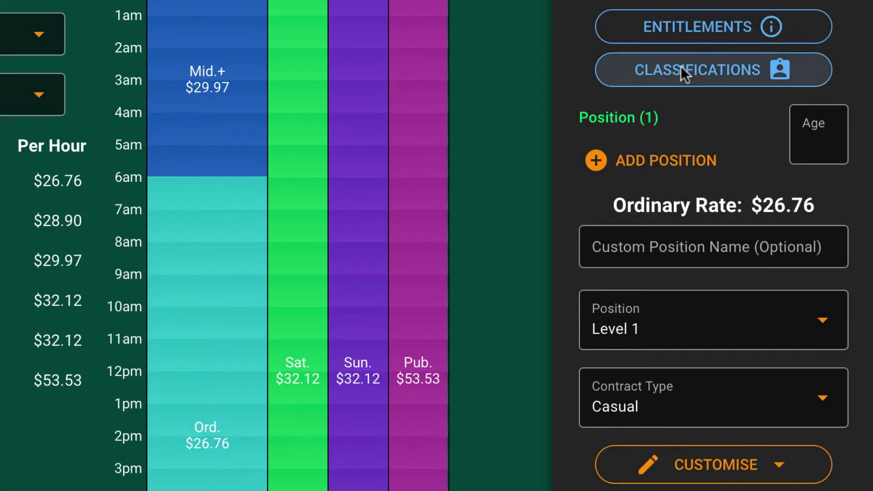
left_click(681, 66)
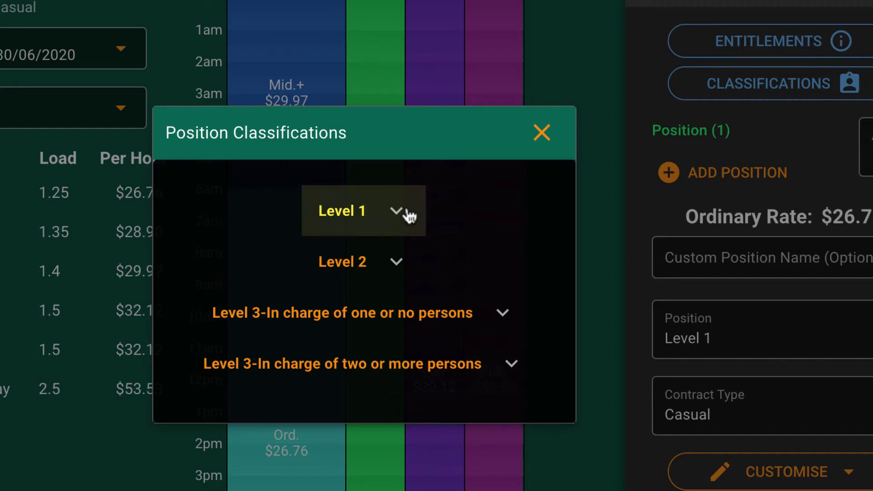
- Expand the Level 1 and Level 2 classification descriptions to read them
left_click(409, 216)
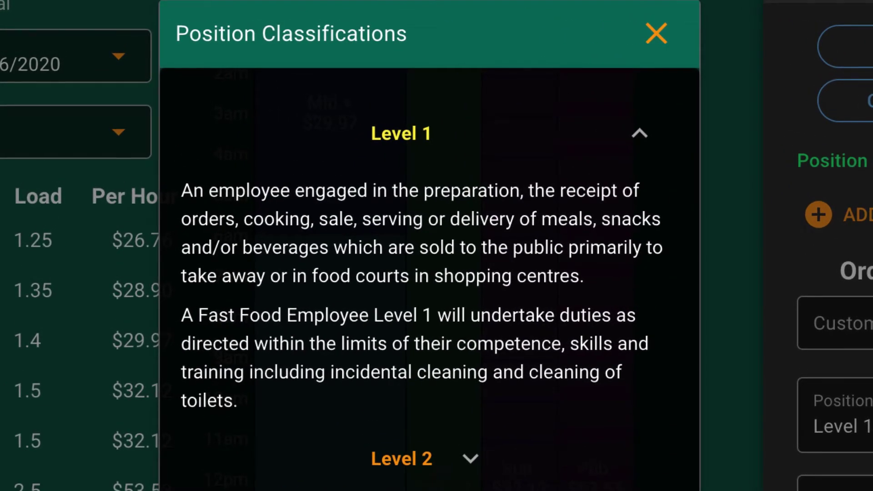
left_click(450, 458)
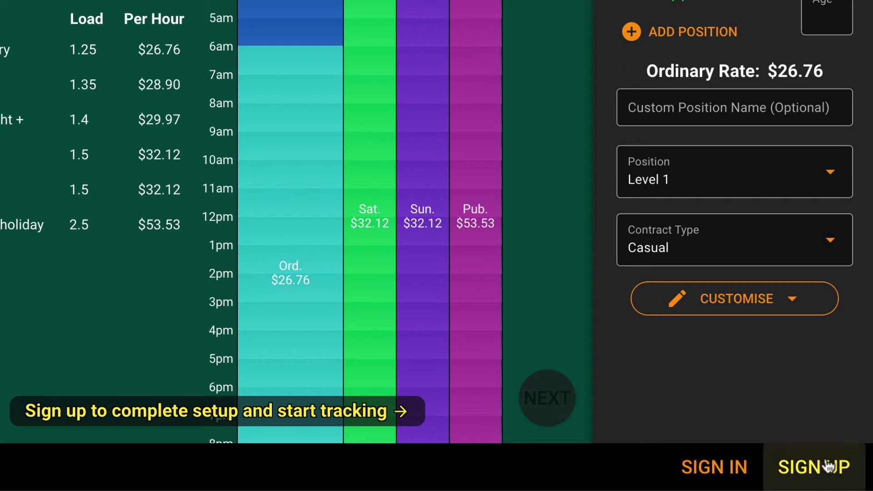
- Dismiss the sign-up form and sign in to the account with its password
left_click(821, 475)
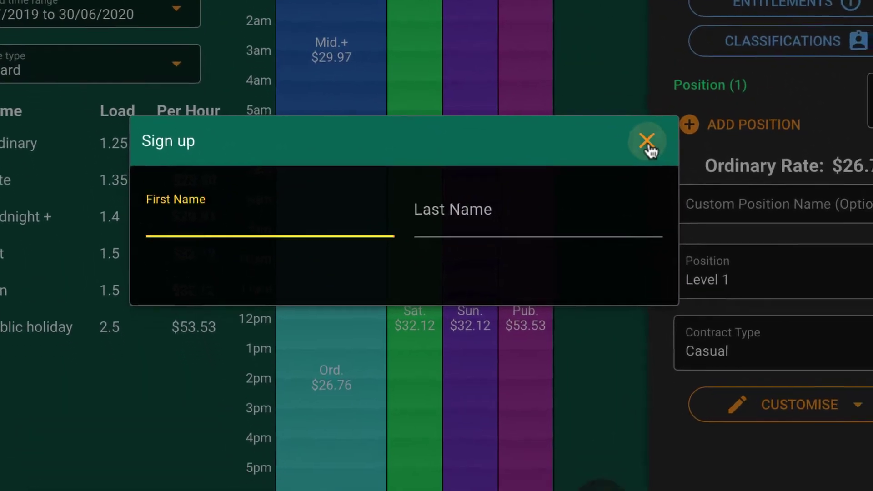
left_click(668, 178)
left_click(725, 473)
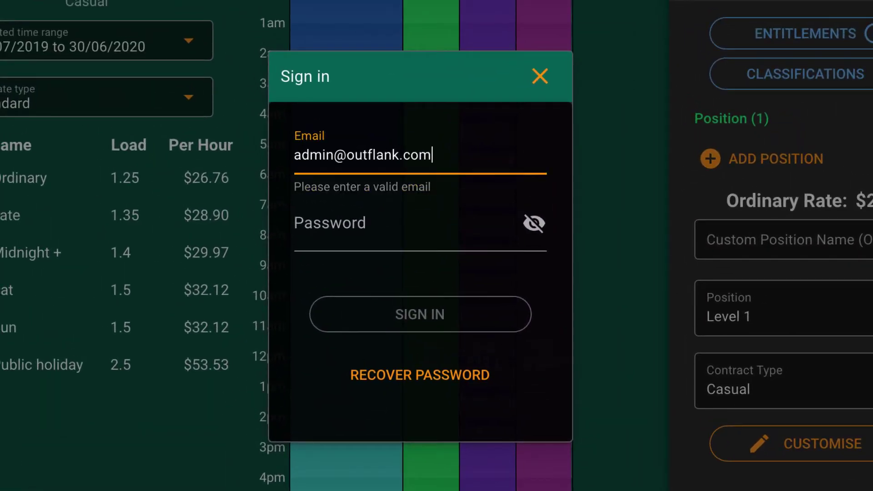
type("••••")
left_click(419, 314)
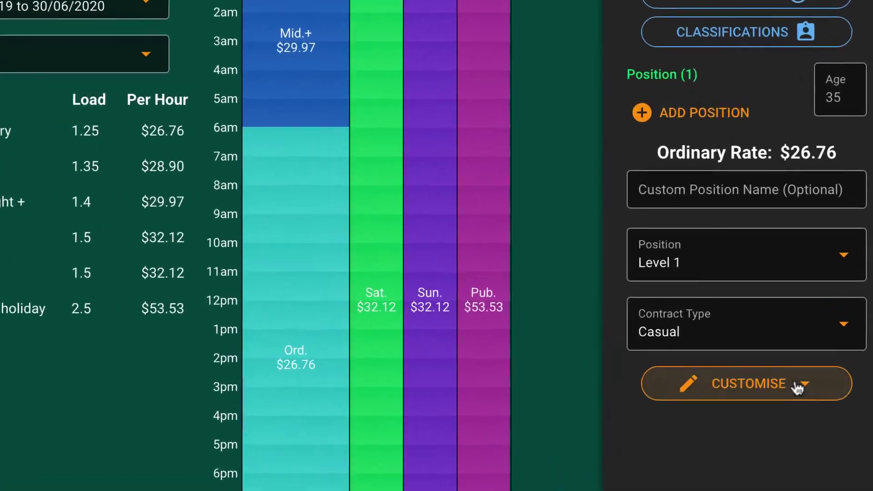
left_click(794, 335)
left_click(752, 112)
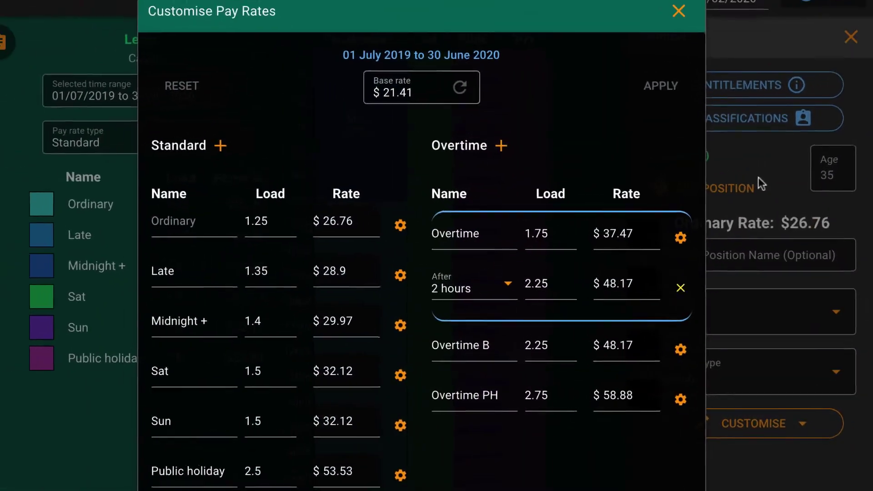
left_click(683, 27)
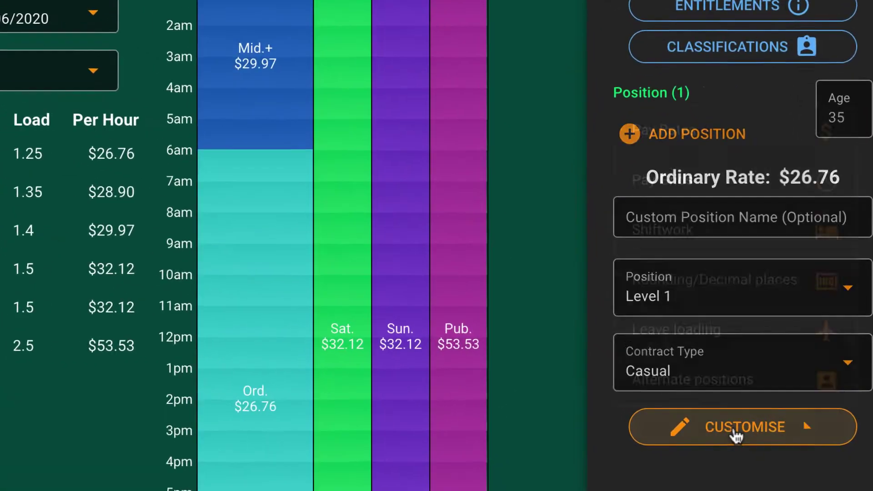
left_click(750, 423)
left_click(711, 223)
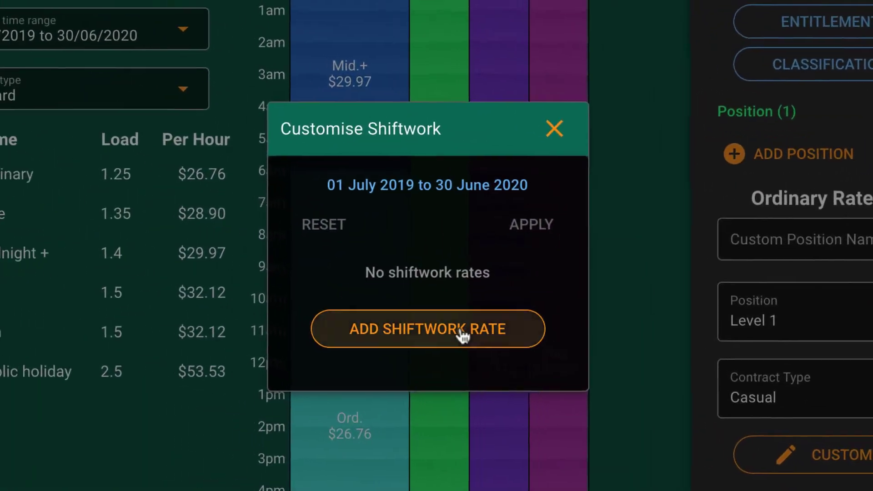
left_click(361, 309)
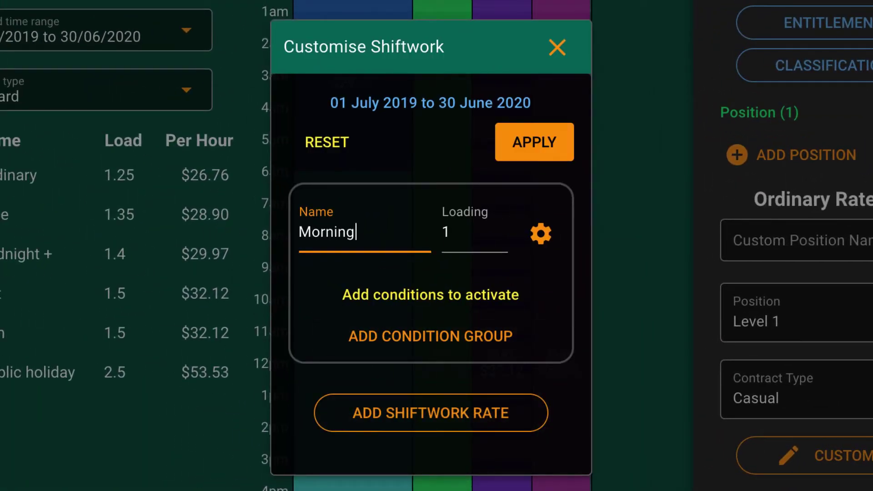
left_click(430, 335)
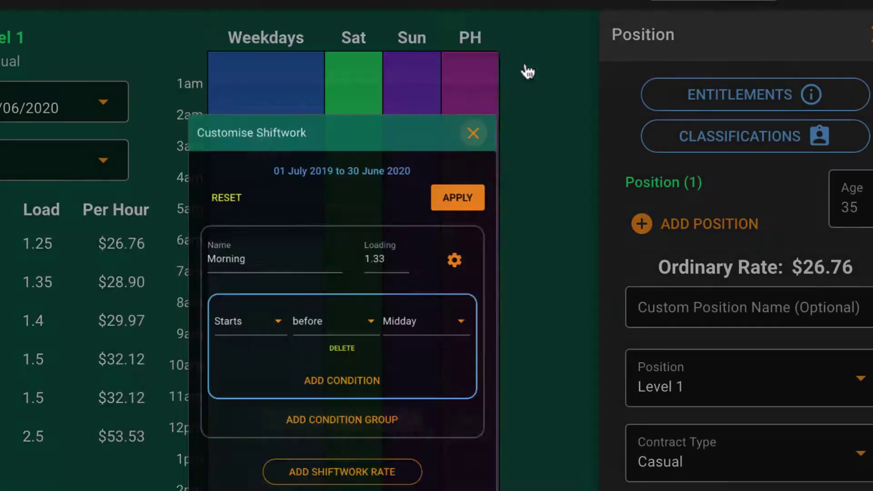
left_click(527, 71)
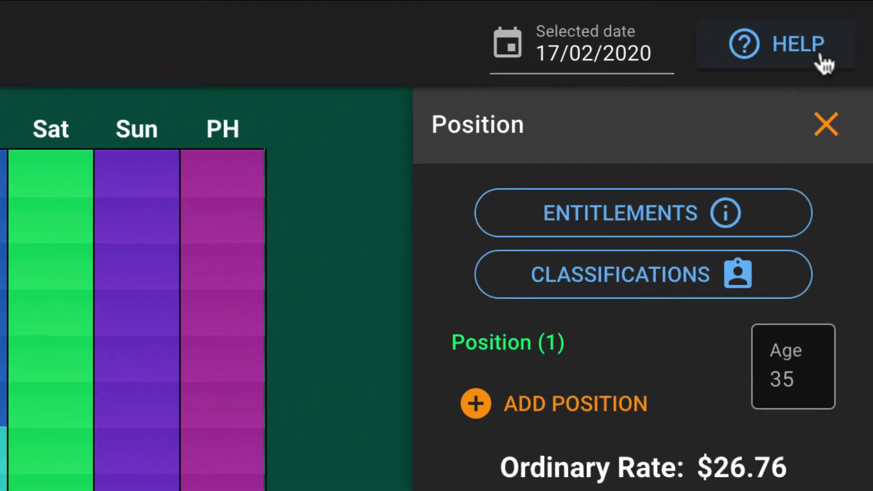
- Scroll through the help topics, then advance to the Payroll Settings page
left_click(822, 64)
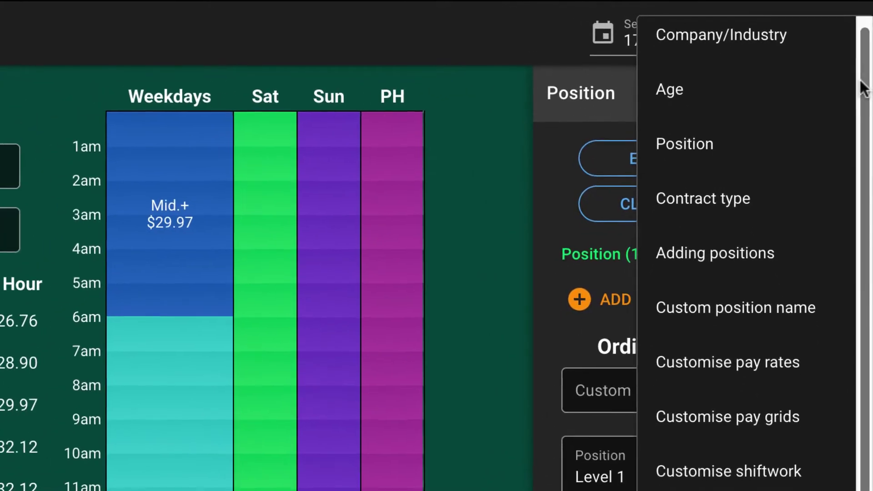
left_click_drag(864, 85, 861, 170)
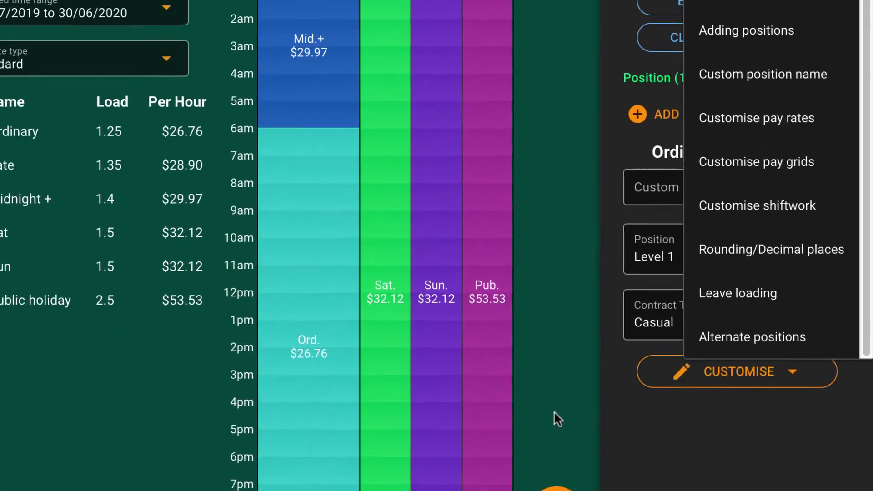
left_click(523, 486)
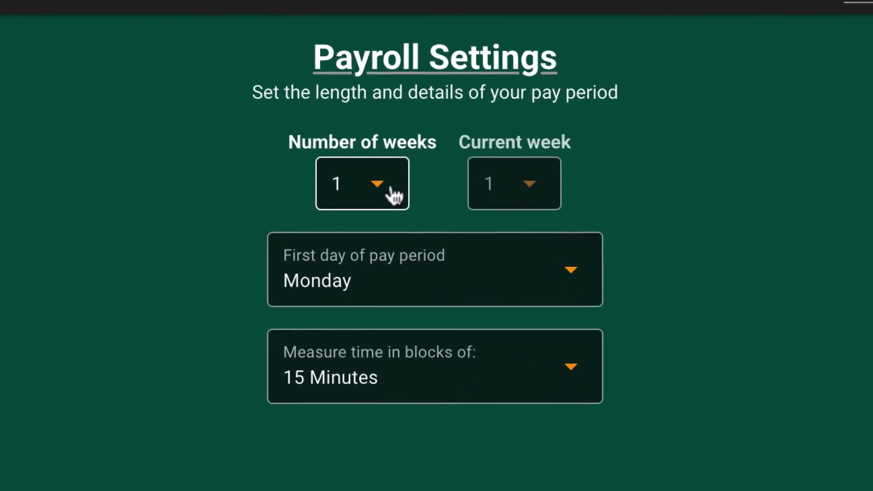
- Keep a one-week pay period and finish setup early to track 17/02/2020–23/02/2020
left_click(396, 194)
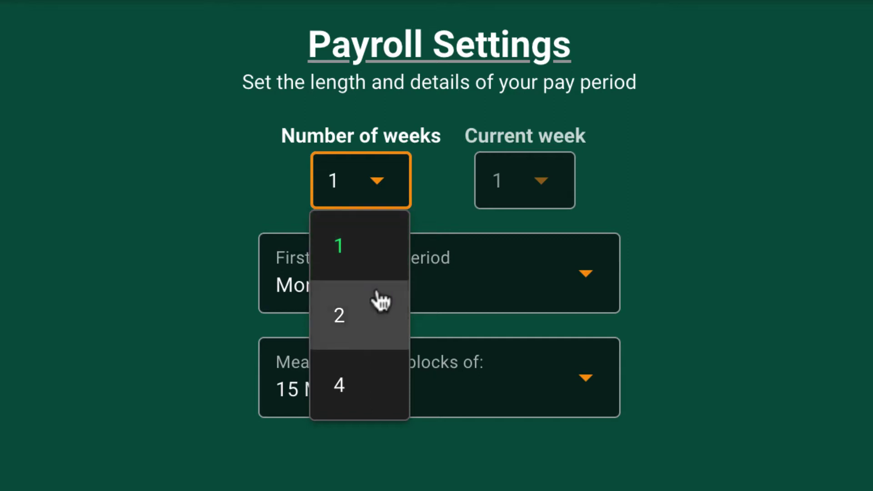
left_click(707, 326)
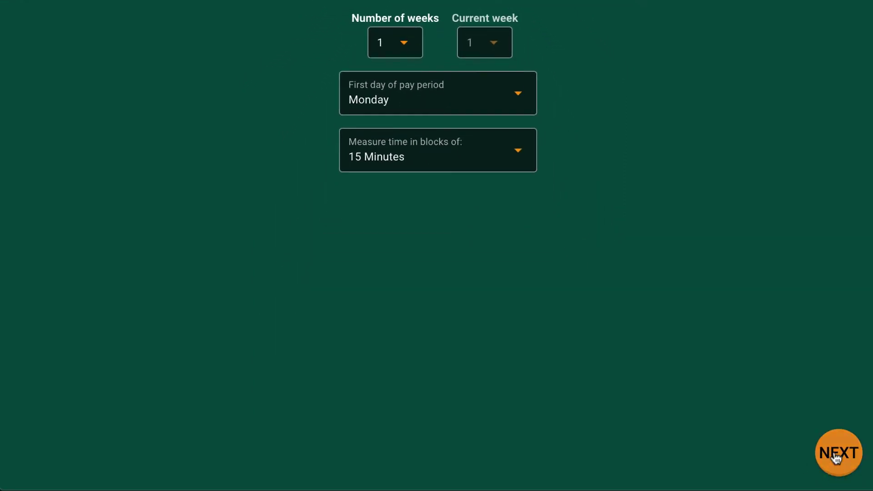
left_click(836, 458)
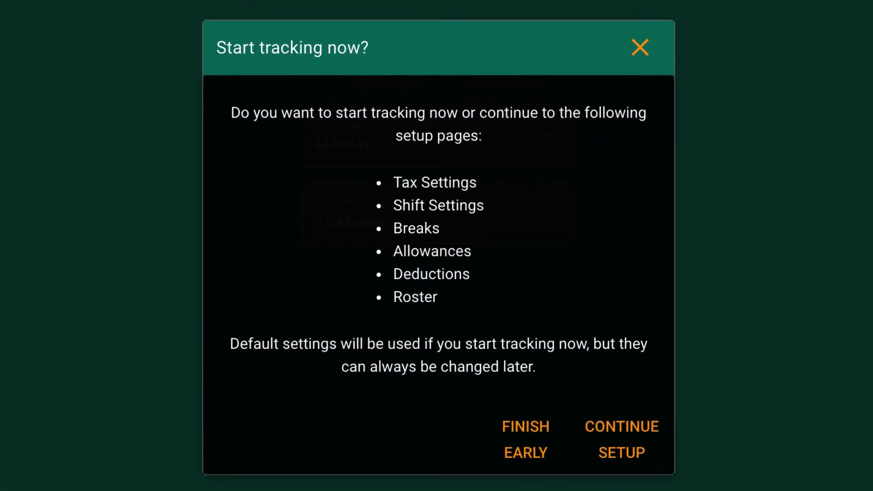
left_click(512, 452)
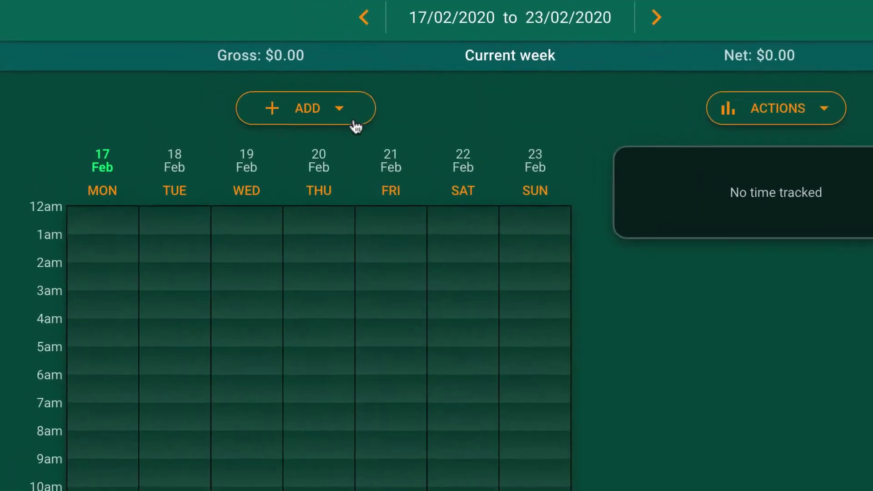
- Add 06:00 am–02:00 pm shifts with 30-minute unpaid breaks on Mon, Wed, Thu, Sat, Sun
left_click(348, 110)
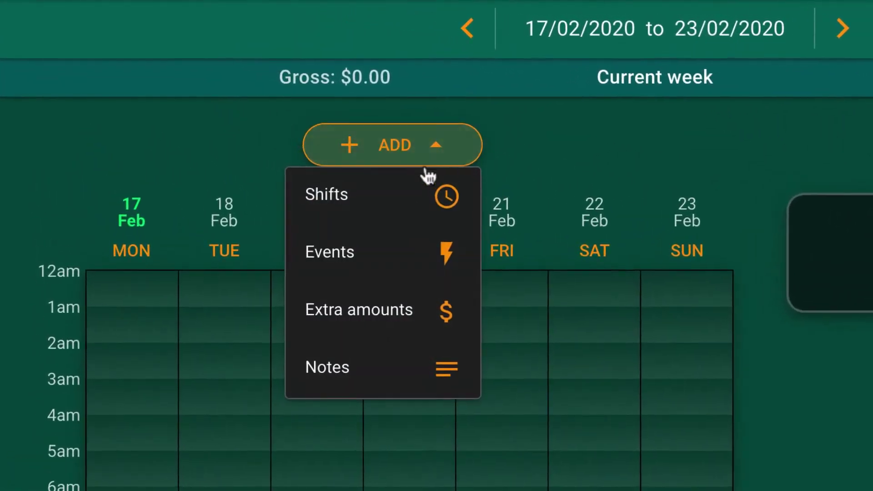
left_click(287, 151)
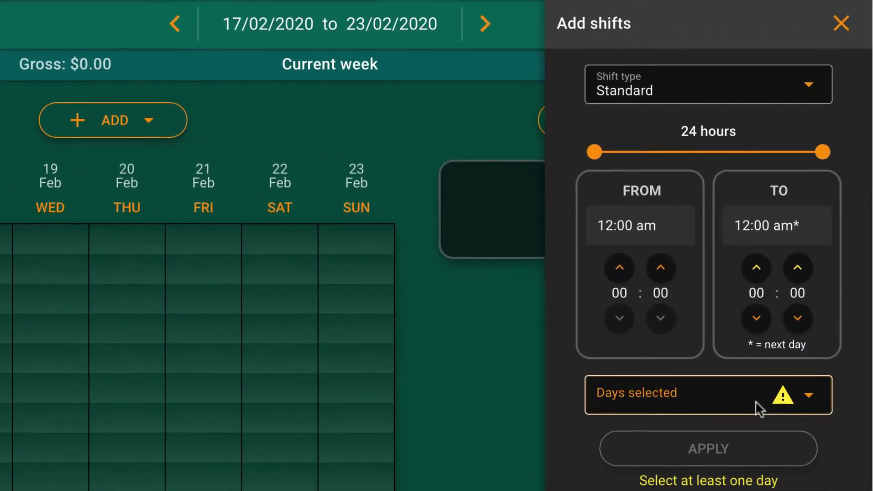
left_click(756, 409)
left_click(641, 311)
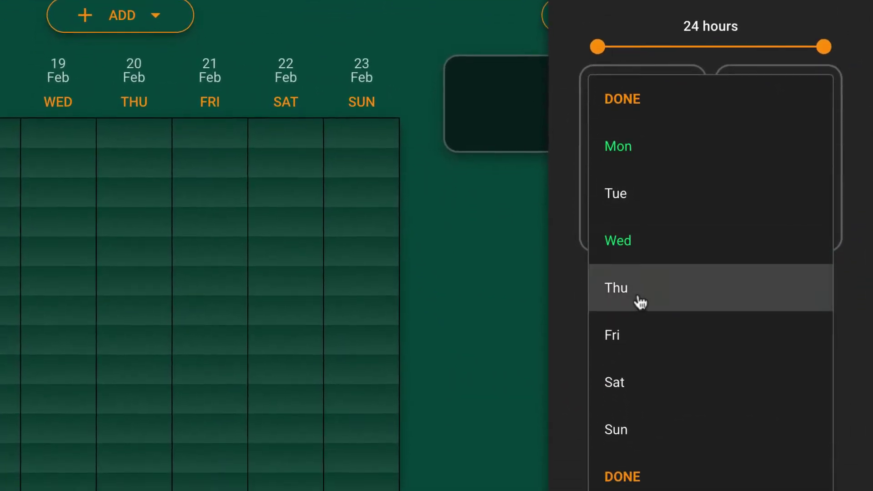
left_click(639, 363)
left_click(645, 450)
left_click(644, 420)
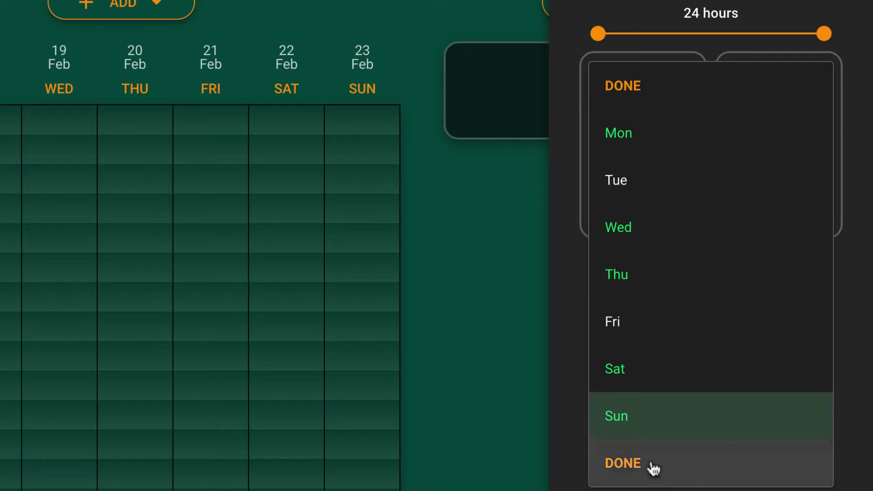
left_click(653, 468)
left_click(764, 384)
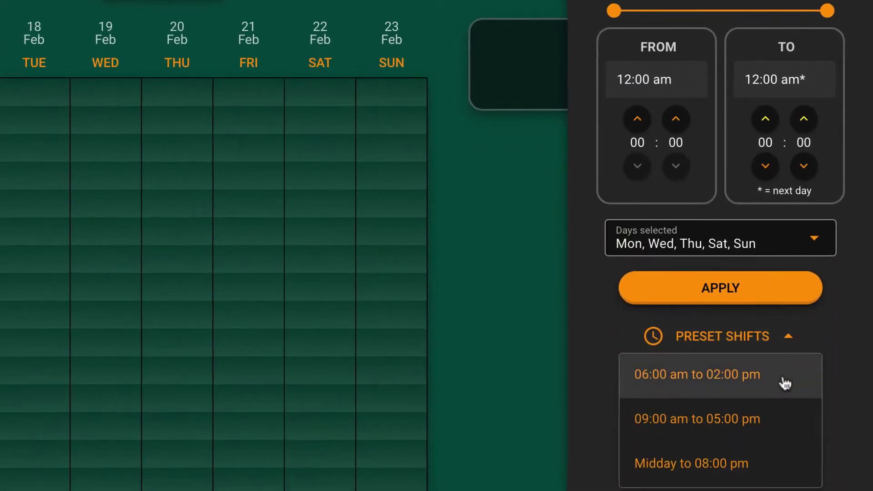
left_click(782, 378)
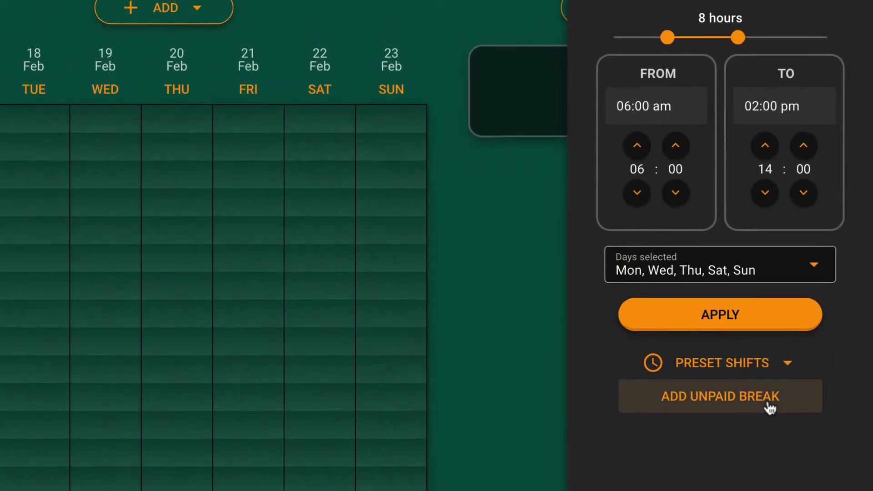
left_click(772, 370)
left_click(774, 324)
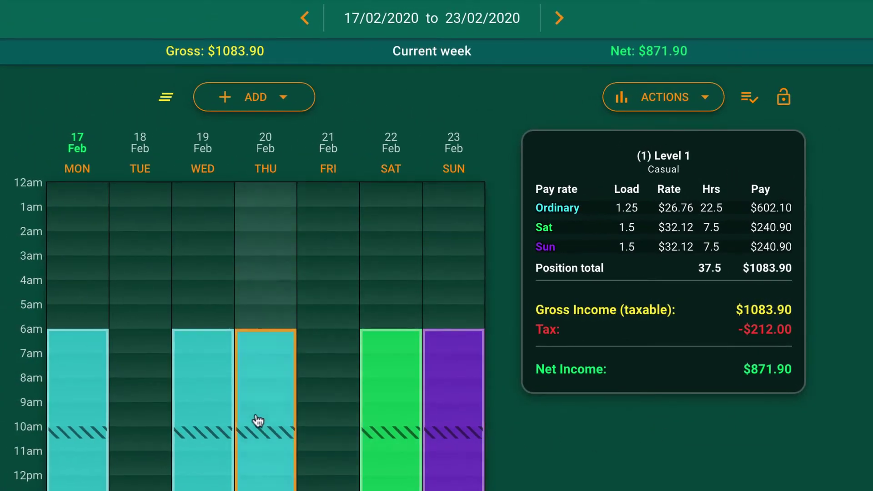
- Move Wednesday's shift start to 4am, raising gross pay to $1143.84
left_click(218, 421)
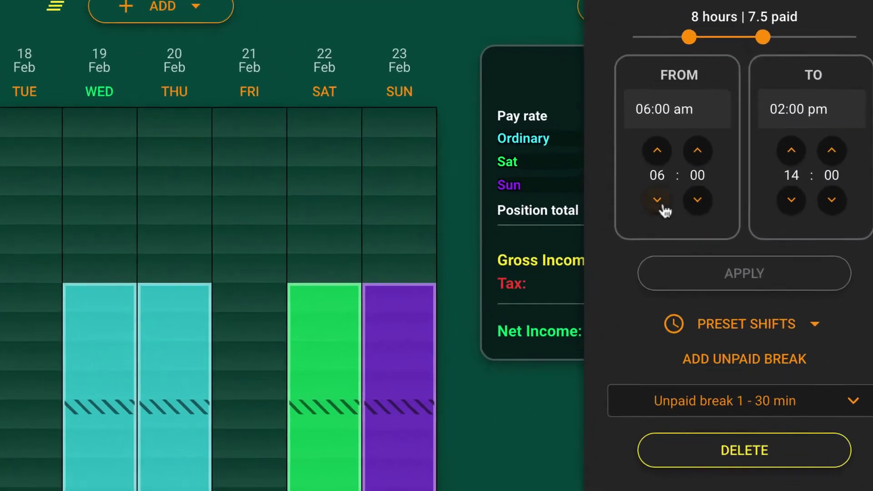
left_click(658, 201)
left_click(741, 267)
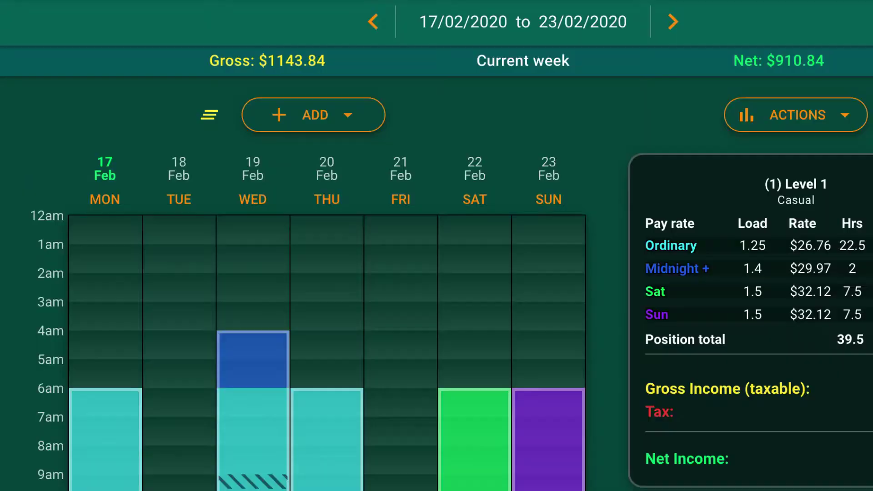
- Mark Monday 17 February as a public holiday and view Thursday's shift type options
left_click(112, 198)
left_click(616, 235)
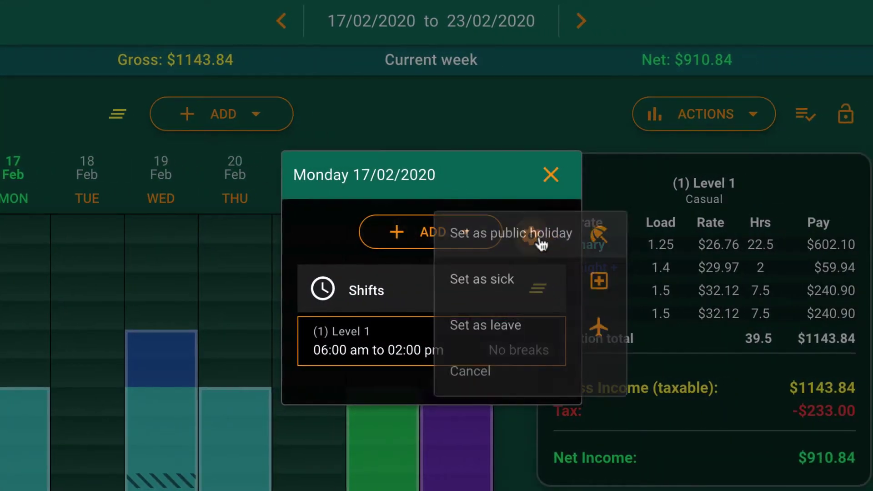
left_click(534, 239)
left_click(551, 175)
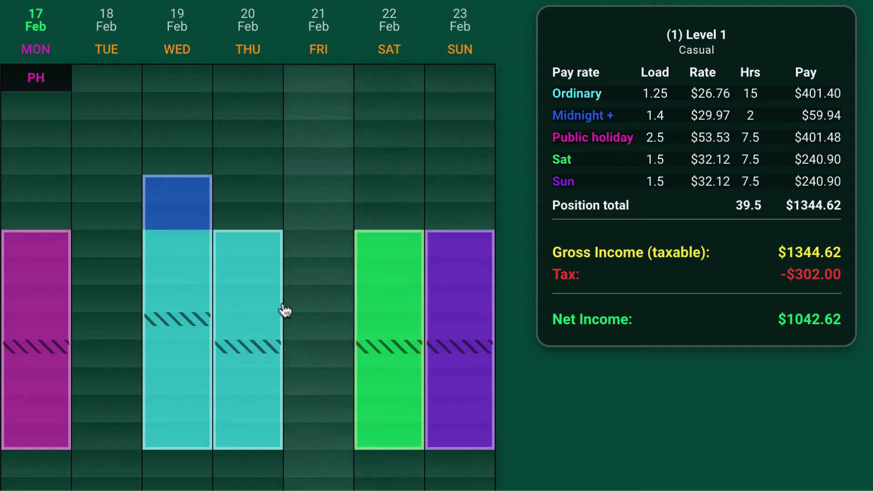
left_click(272, 314)
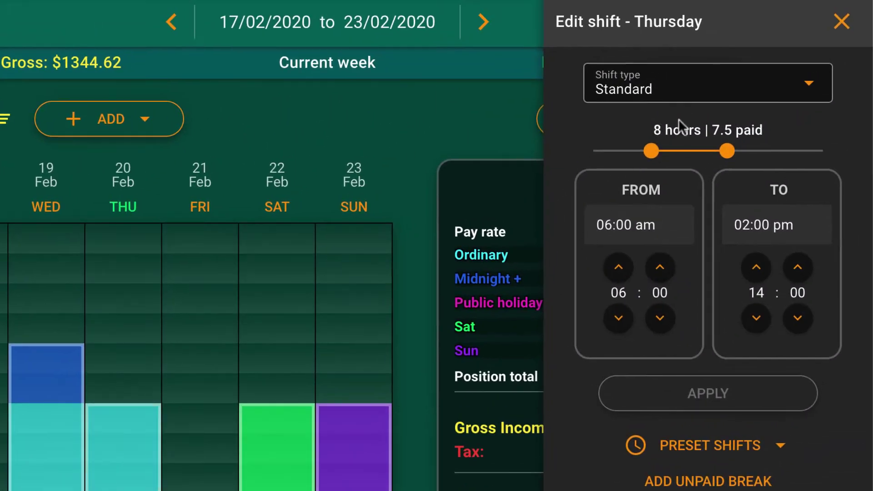
left_click(681, 97)
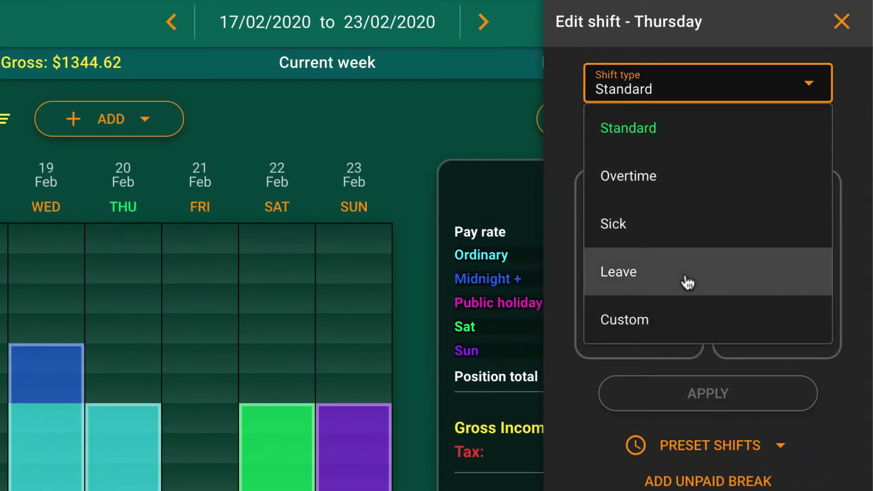
- Change Thursday's 6am–2pm shift to Overtime, lifting weekly gross to $1483.80
left_click(703, 190)
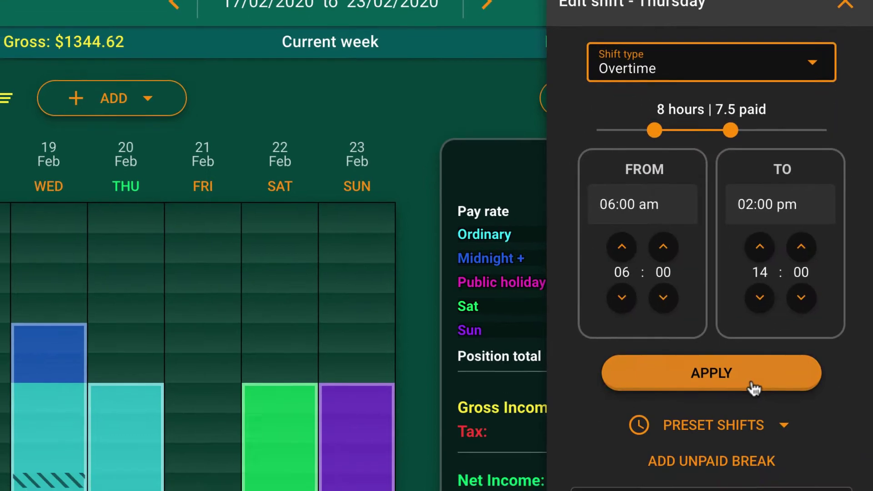
left_click(727, 397)
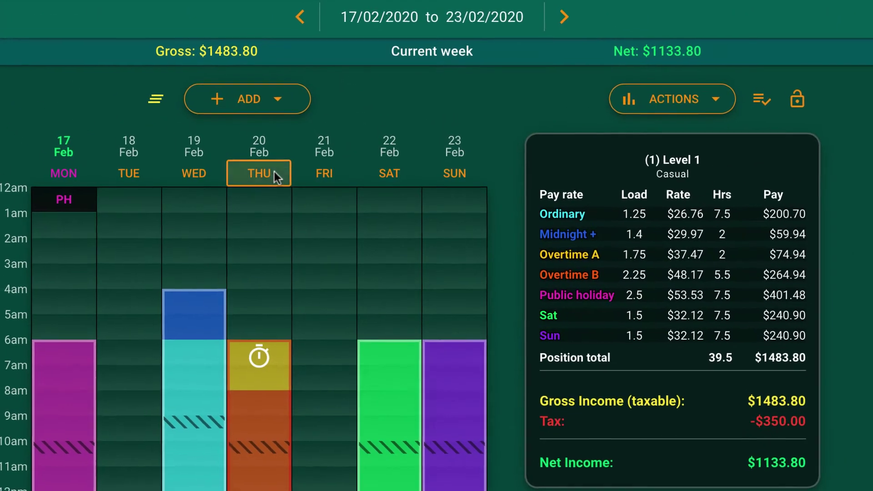
left_click(274, 176)
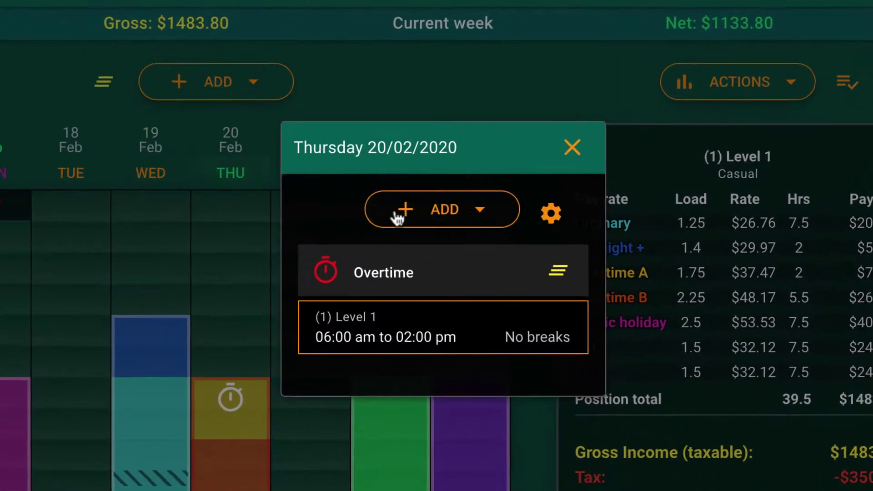
- Add a Transport (a) allowance of 10 × $0.78 to Thursday, bringing gross to $1491.60
left_click(397, 218)
left_click(443, 301)
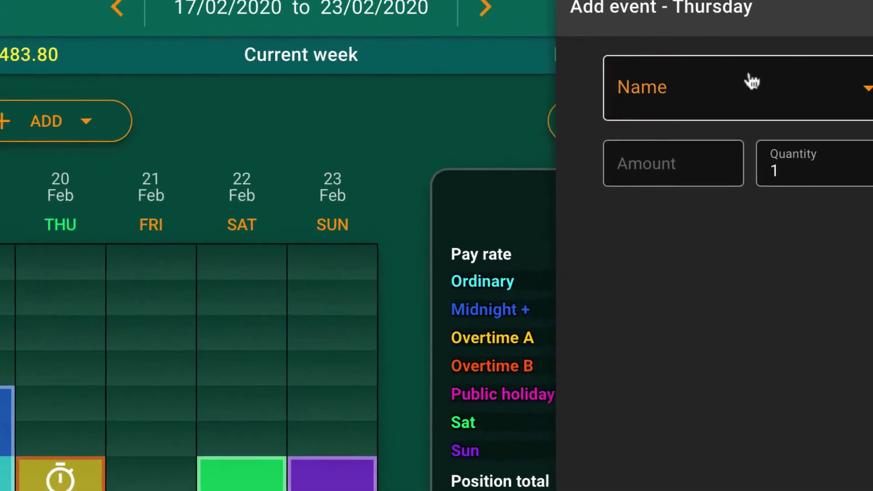
left_click(751, 82)
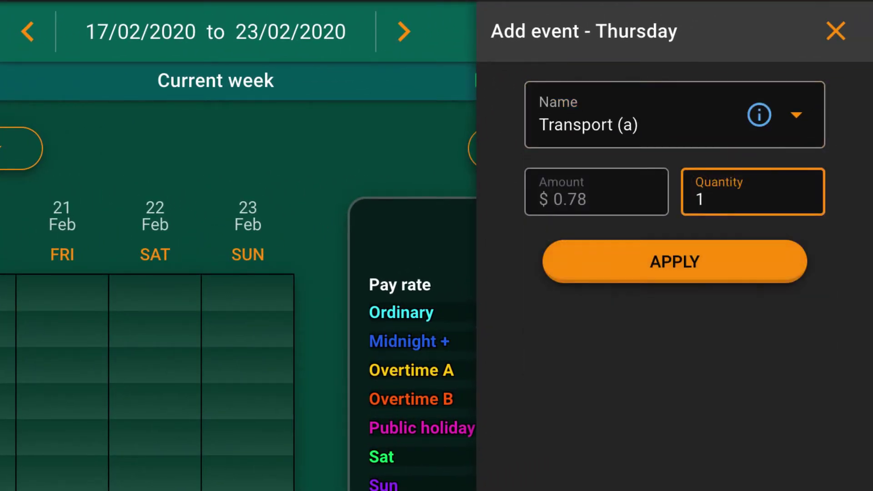
left_click(675, 261)
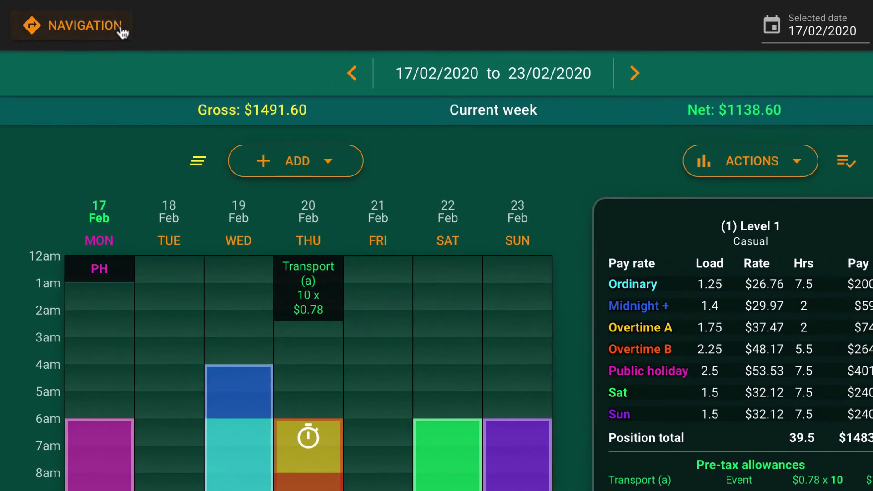
- Add a break zone giving shifts of 5 hours or more a 30-minute unpaid break
left_click(114, 26)
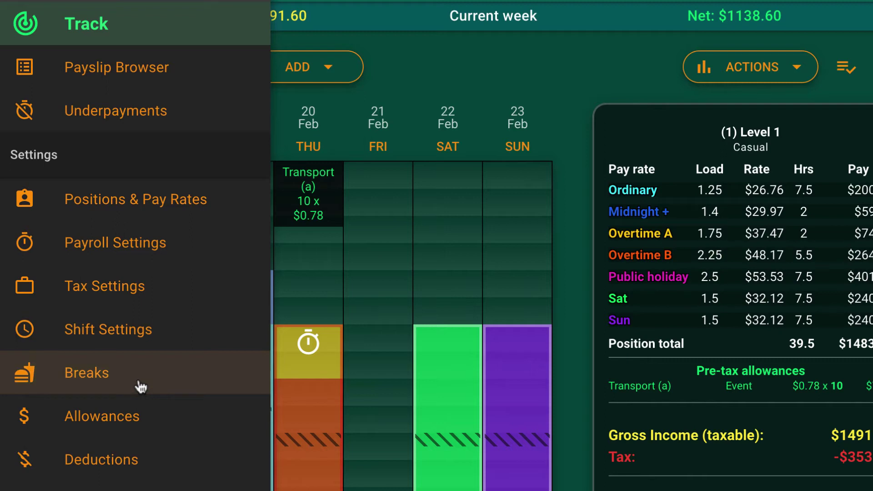
left_click(140, 386)
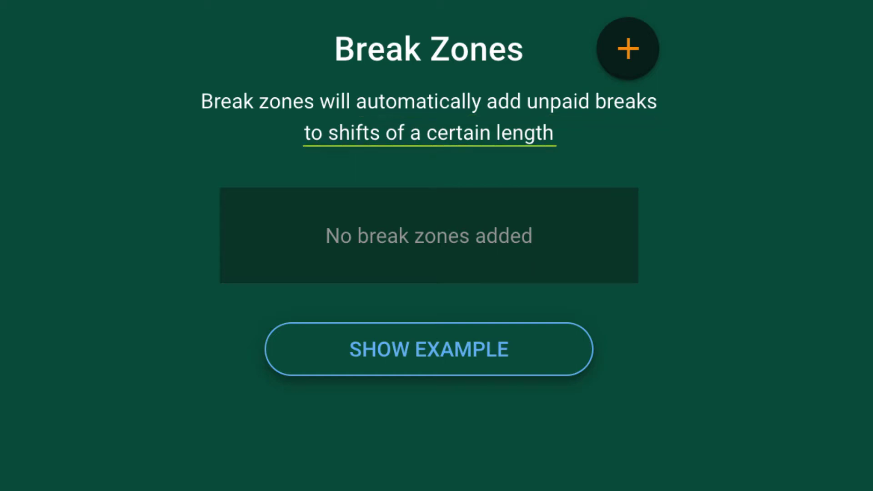
left_click(650, 59)
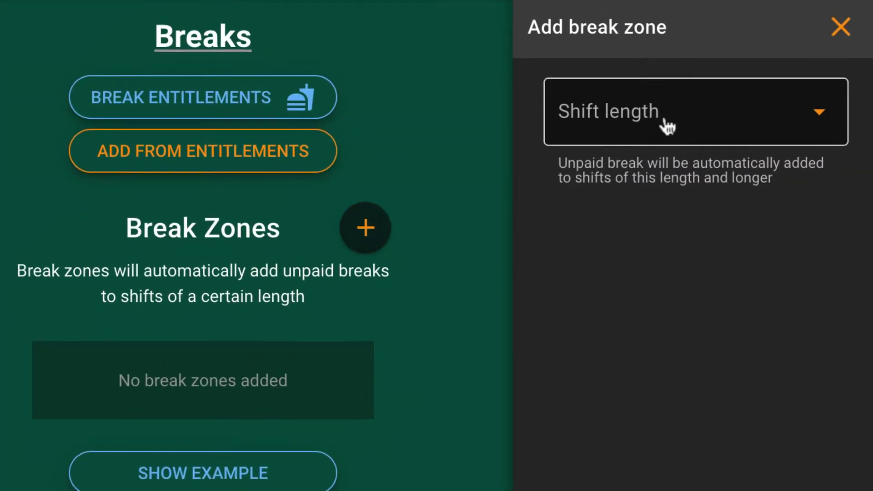
left_click(662, 119)
left_click(684, 455)
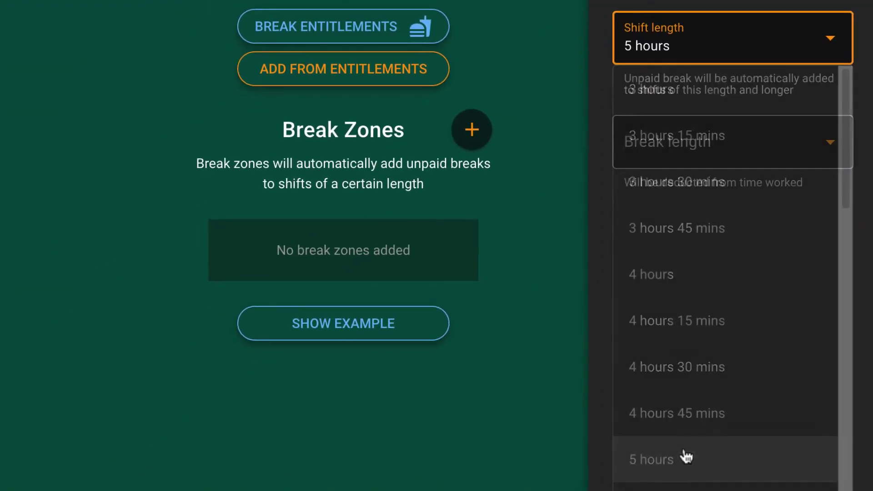
left_click(787, 143)
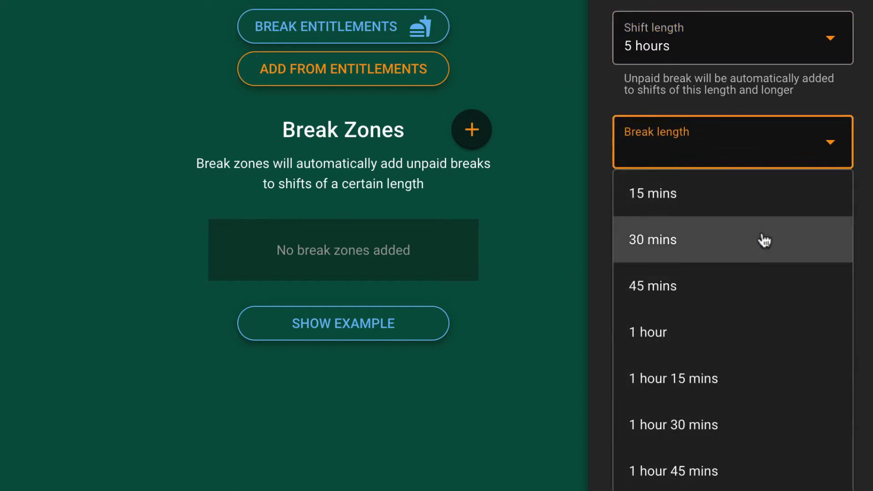
left_click(763, 240)
left_click(800, 332)
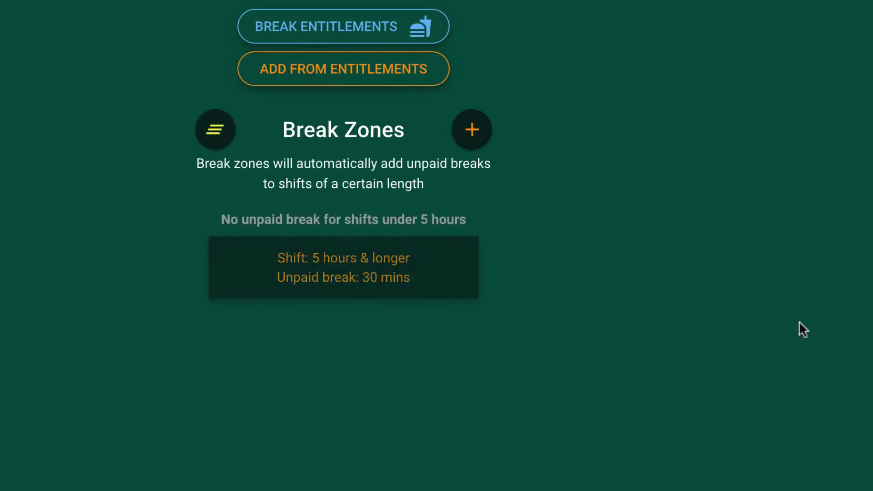
- Add an 8-hour zone with a 1-hour unpaid break and save the break settings
left_click(473, 132)
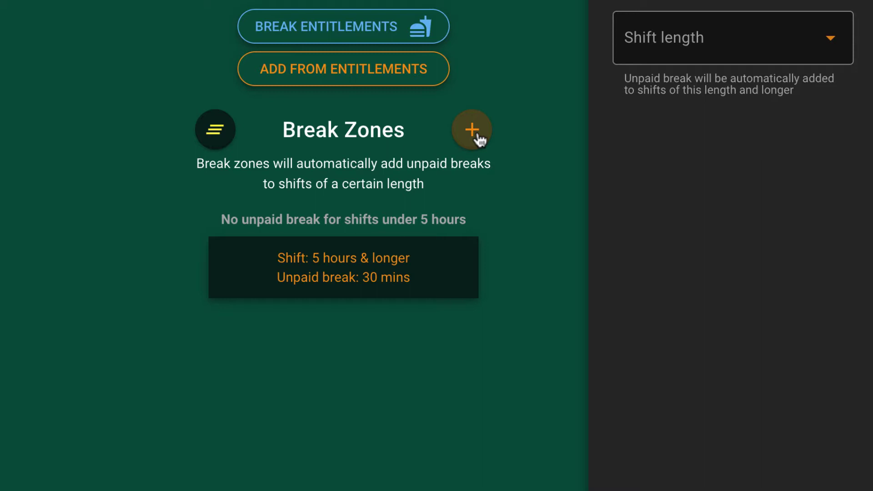
left_click(746, 50)
left_click_drag(839, 134, 847, 315)
left_click(721, 414)
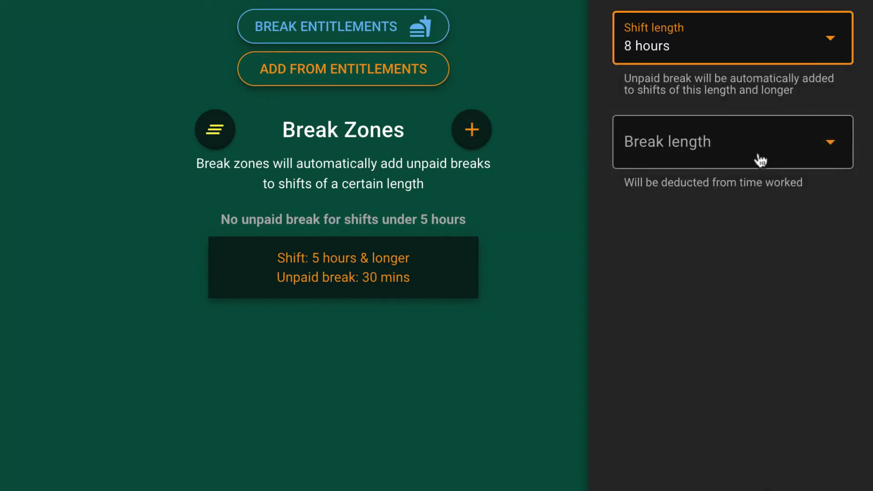
left_click(760, 160)
left_click(730, 341)
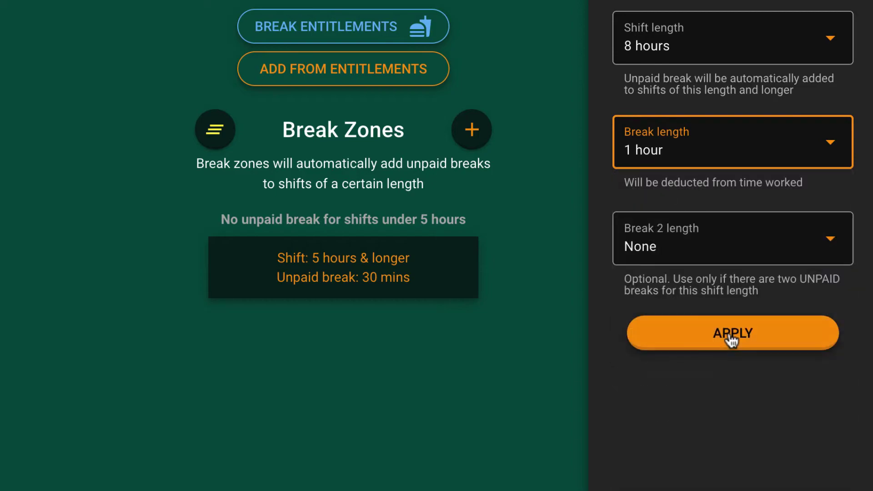
left_click(729, 335)
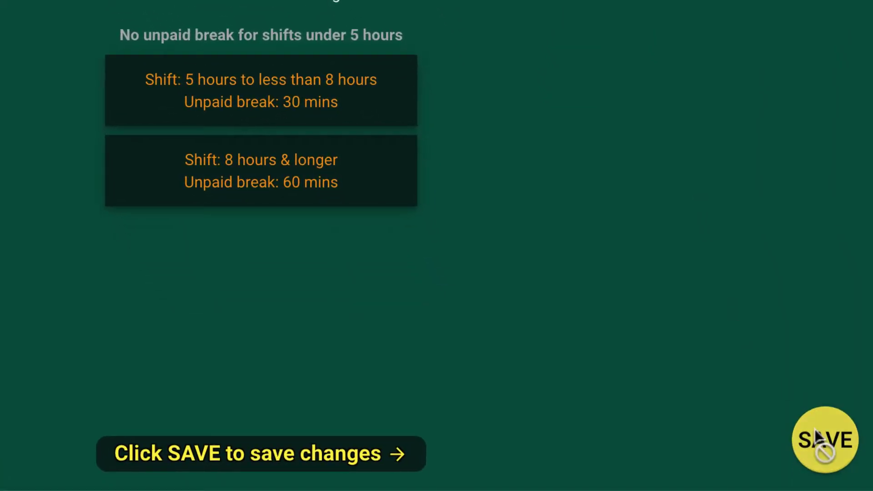
left_click(814, 436)
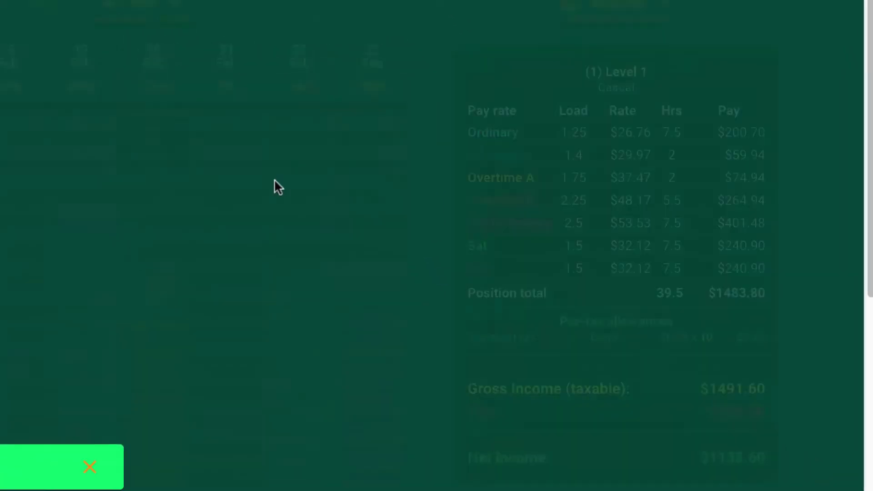
- Roster 06:00 am–02:00 pm shifts with a 60-minute unpaid break on Monday, Wednesday and Thursday
left_click(110, 9)
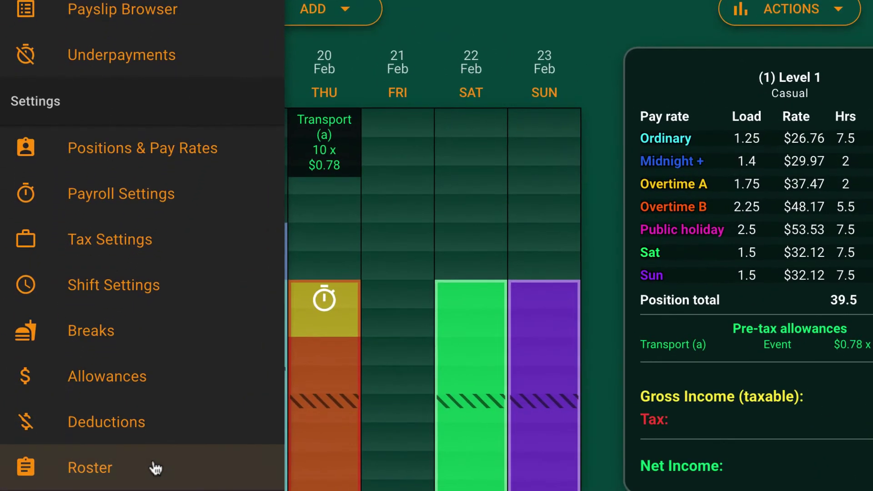
left_click(154, 482)
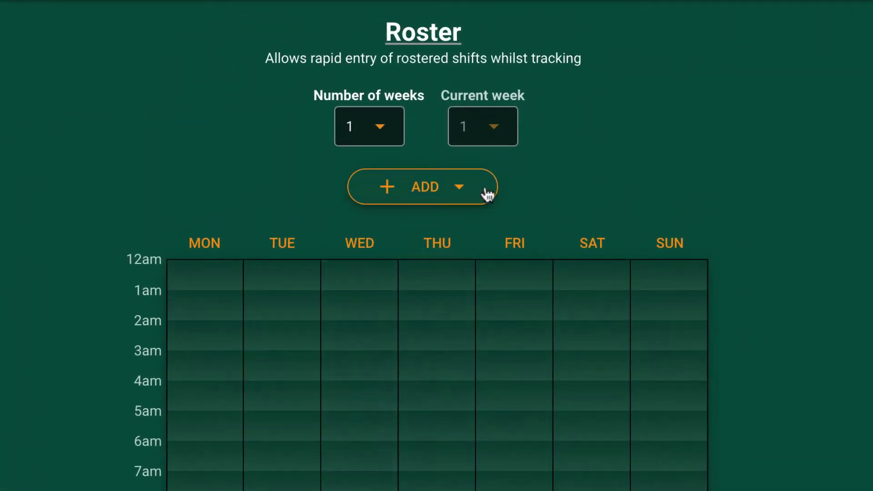
left_click(487, 193)
left_click(429, 240)
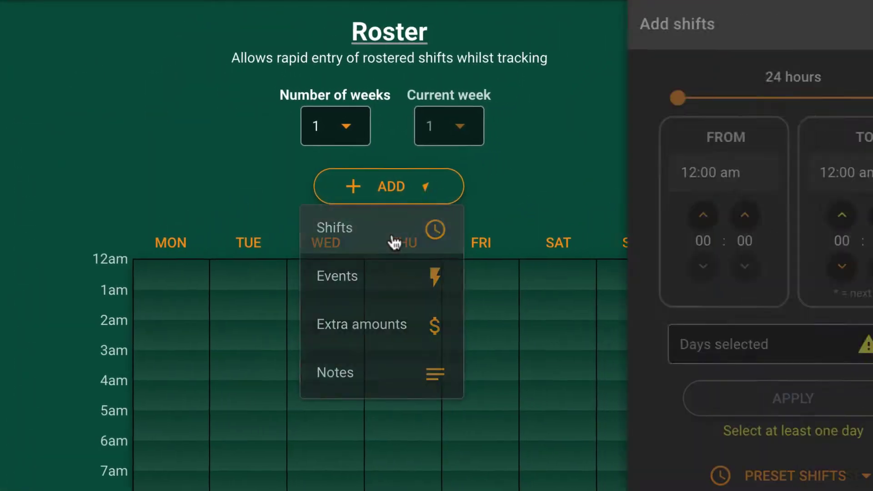
left_click(608, 353)
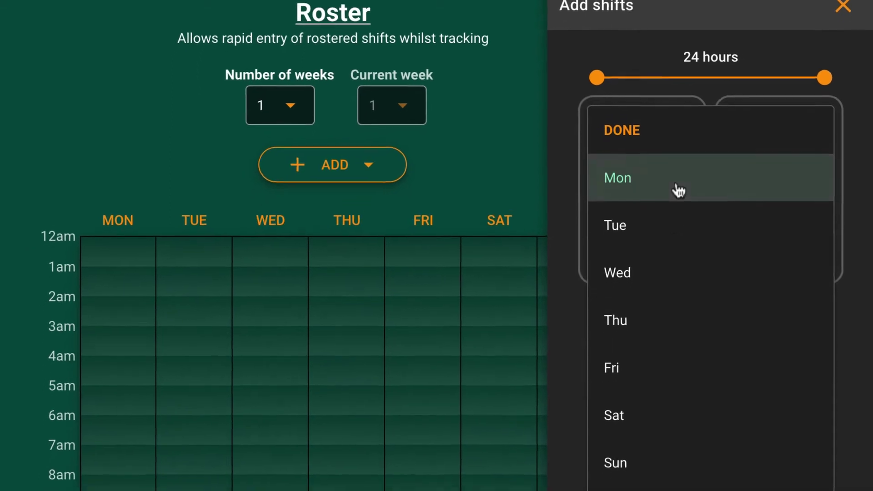
left_click(662, 203)
left_click(671, 257)
left_click(660, 308)
left_click(678, 482)
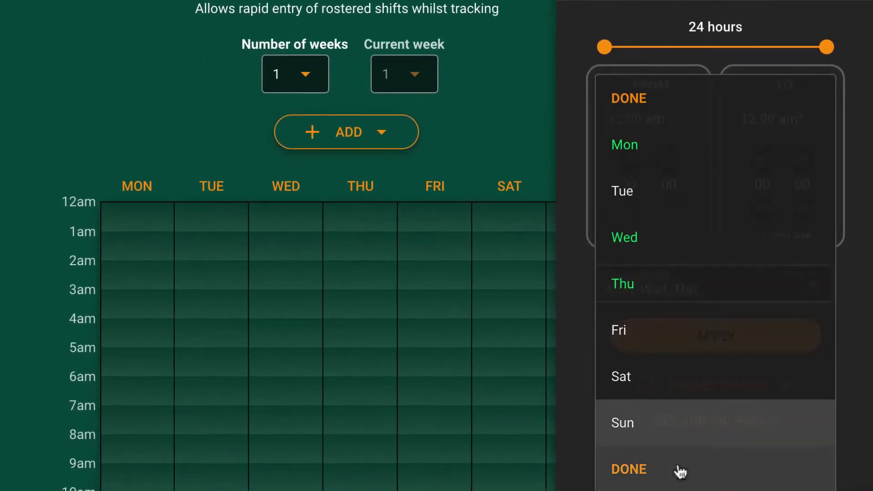
left_click(778, 388)
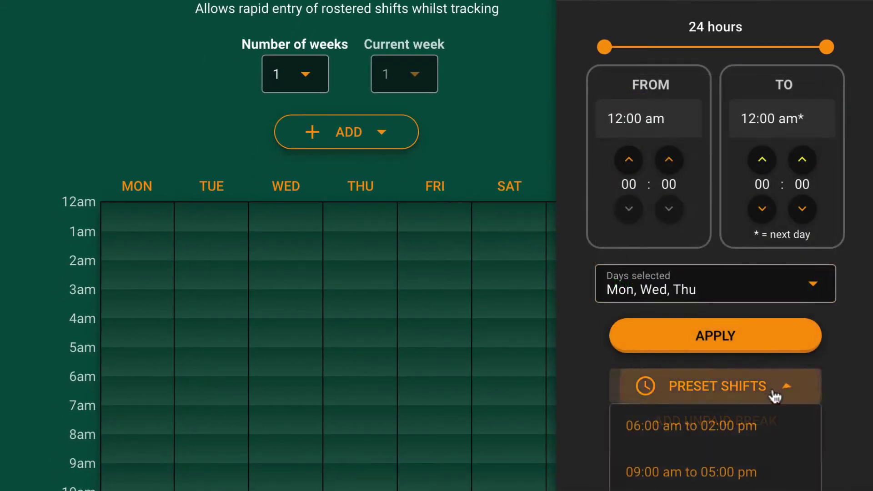
left_click(765, 431)
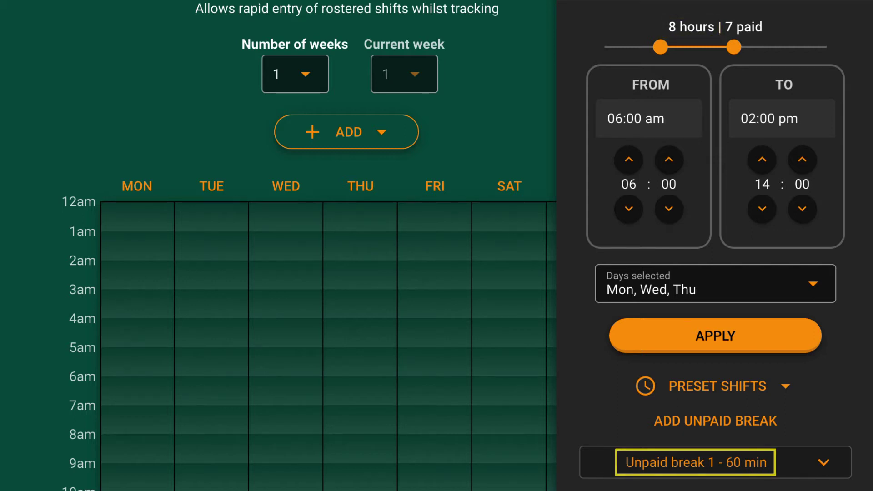
left_click(773, 347)
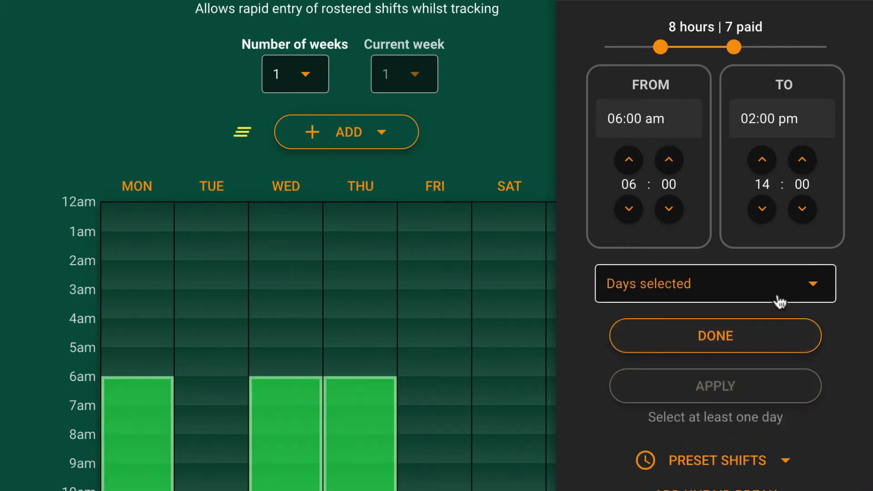
- Add a 4-hour 6:00–10:00 am Saturday shift, with no unpaid break, to the roster
left_click(780, 302)
left_click(743, 376)
left_click(732, 421)
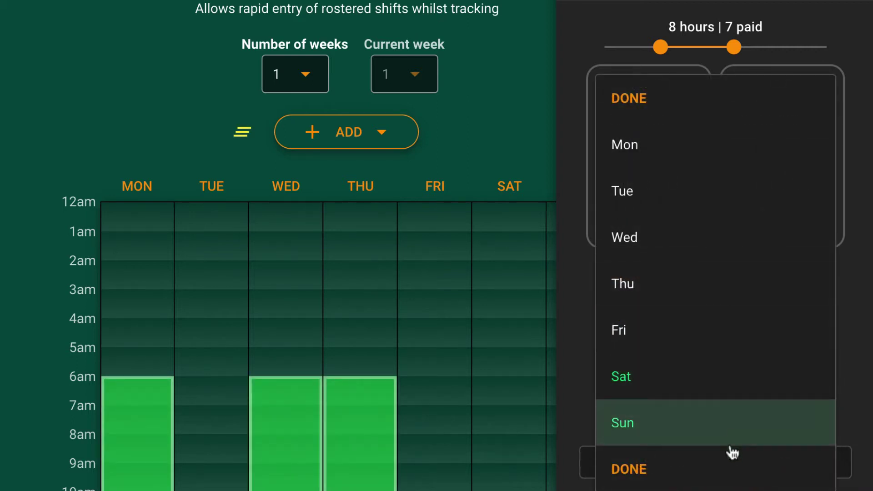
left_click(729, 468)
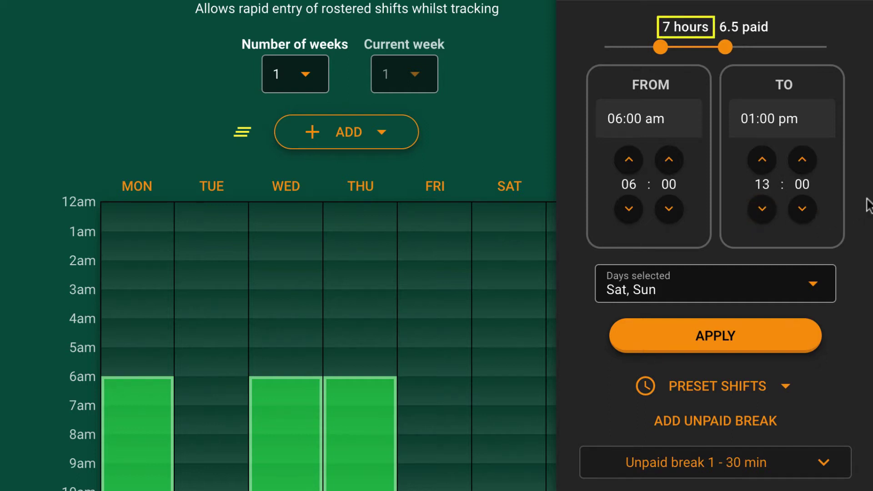
left_click(765, 211)
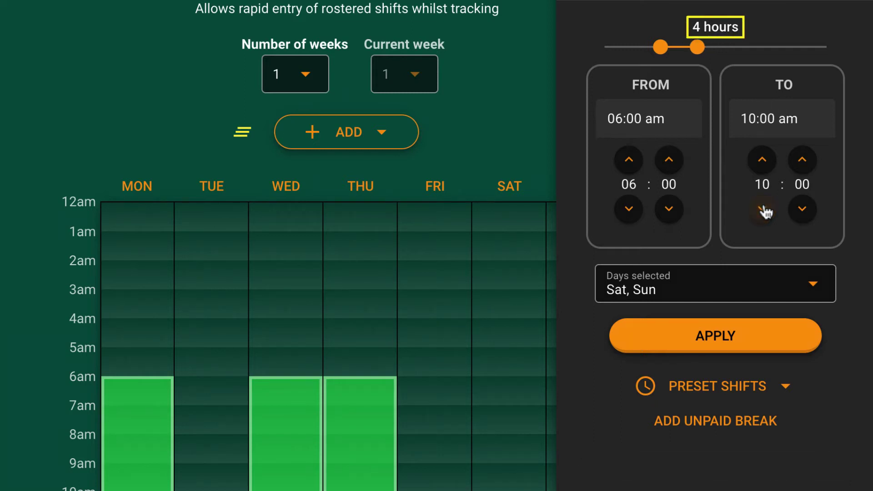
left_click(758, 347)
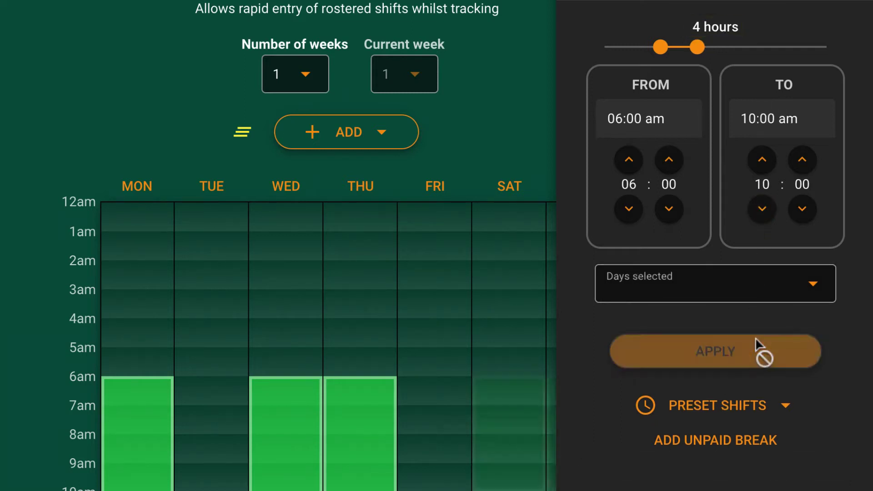
- Save the roster and fill the week of 24/02/2020–01/03/2020 with the rostered shifts
left_click(758, 347)
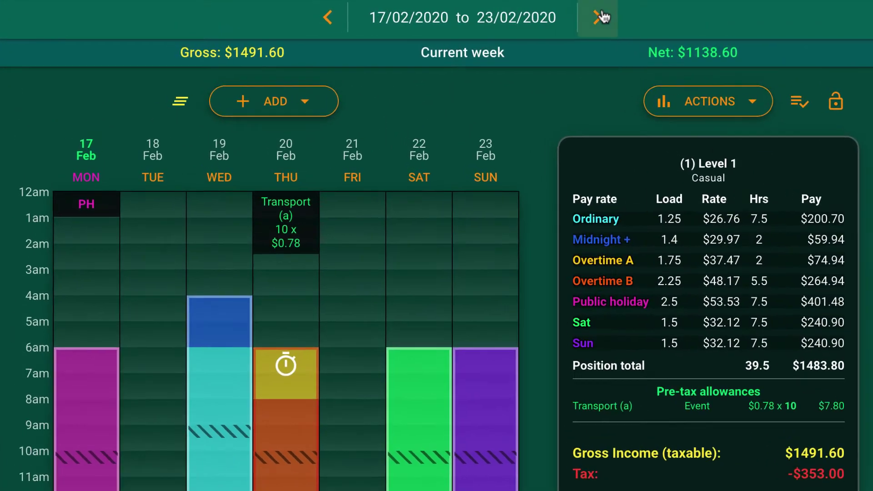
left_click(602, 16)
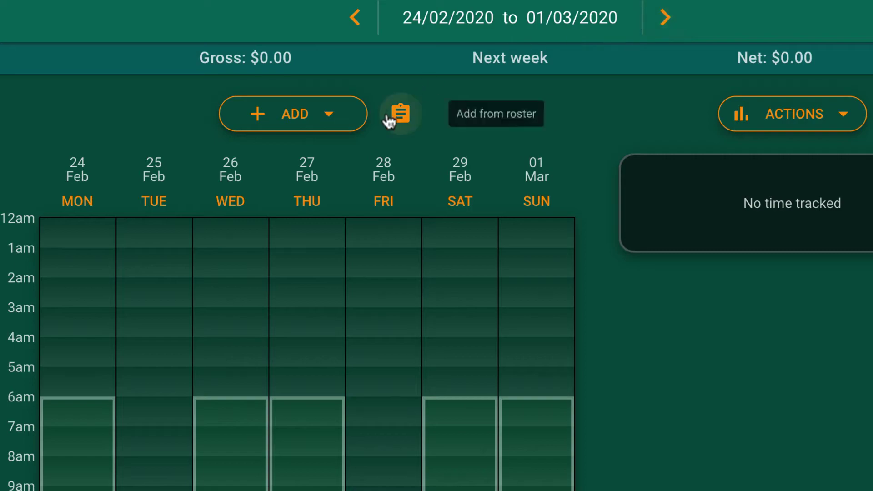
left_click(388, 119)
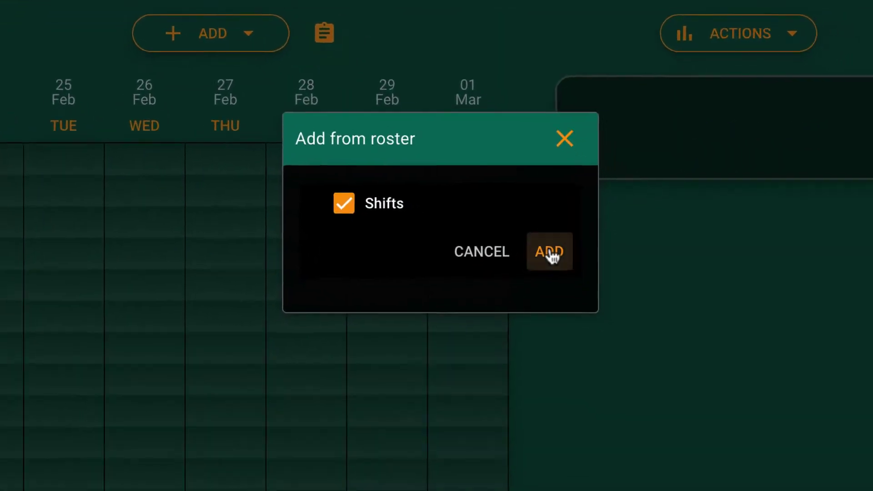
left_click(600, 315)
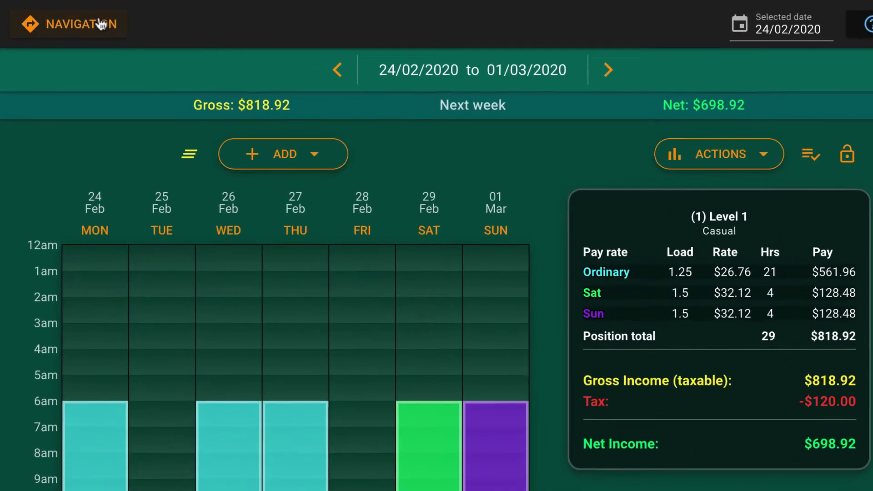
- Activate alternate positions with Level 2 Casual as the alternate, keeping Level 1 as main
left_click(103, 16)
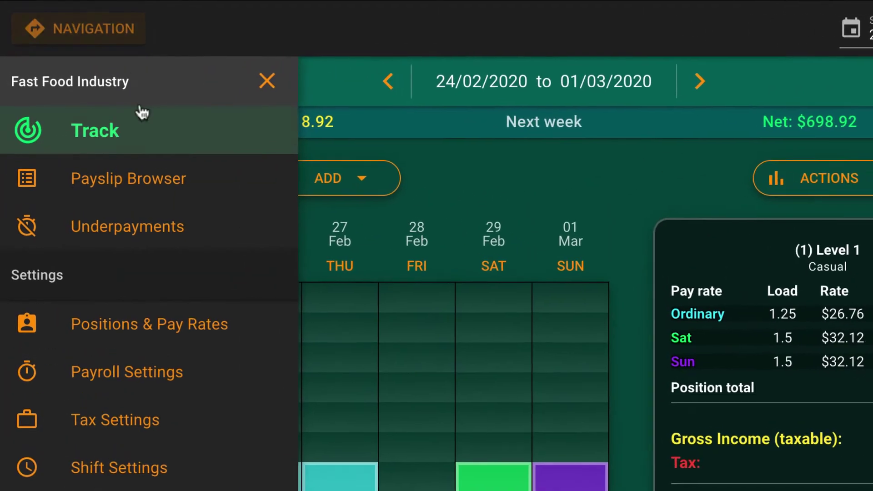
left_click(152, 326)
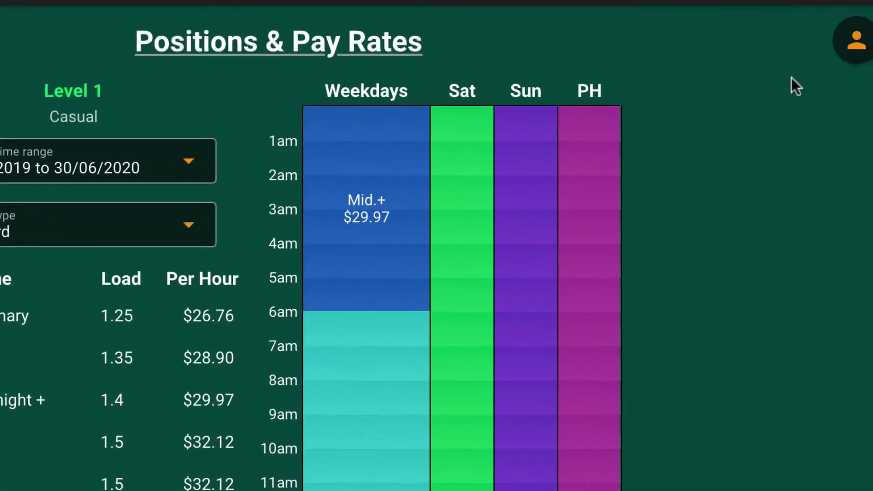
left_click(815, 42)
left_click(678, 475)
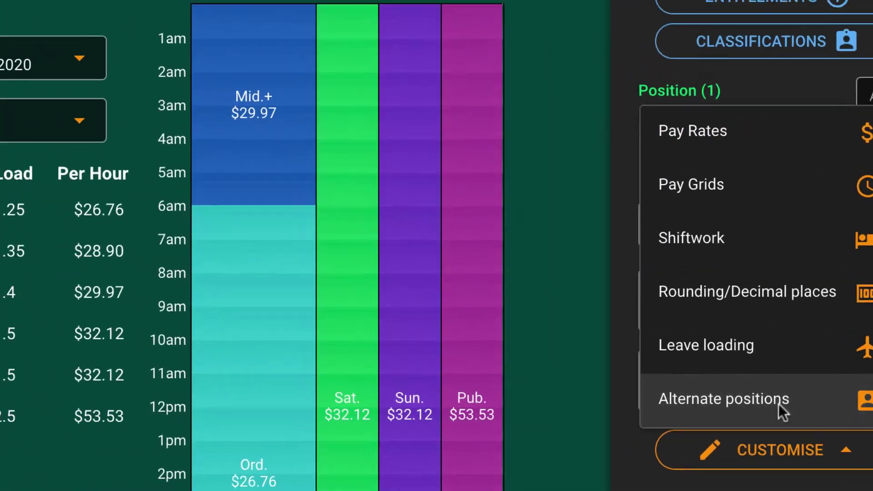
left_click(778, 400)
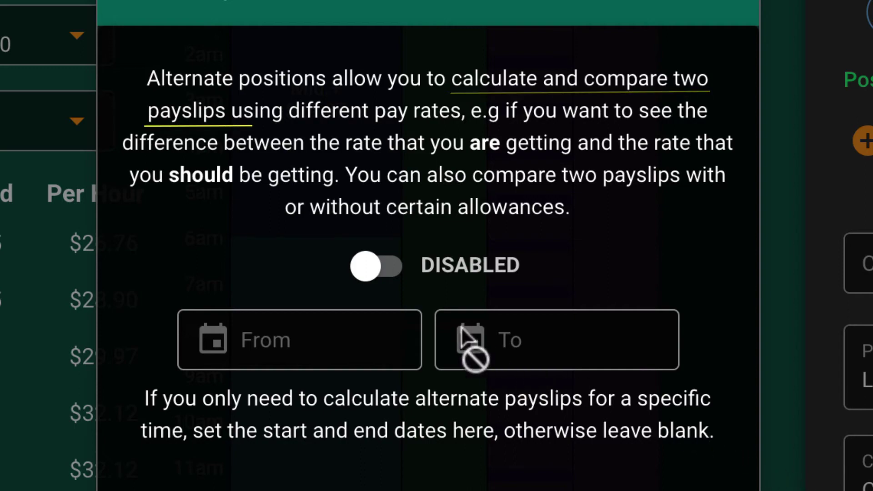
left_click(381, 277)
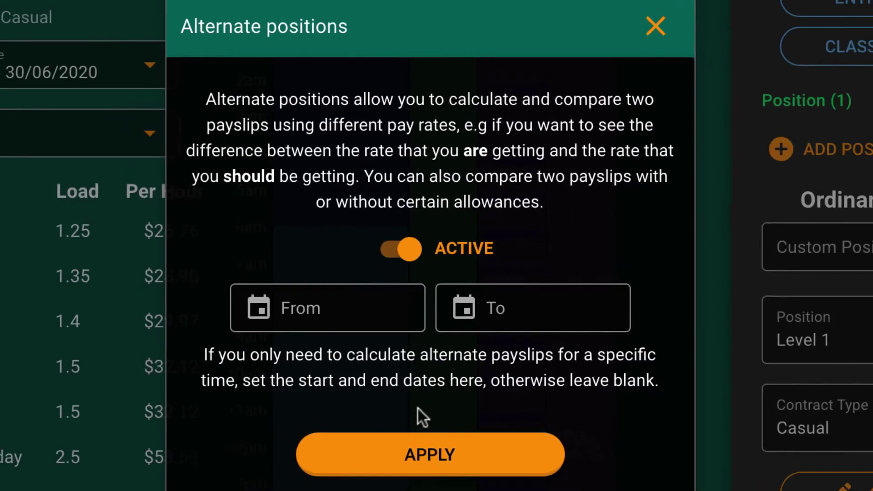
left_click(412, 421)
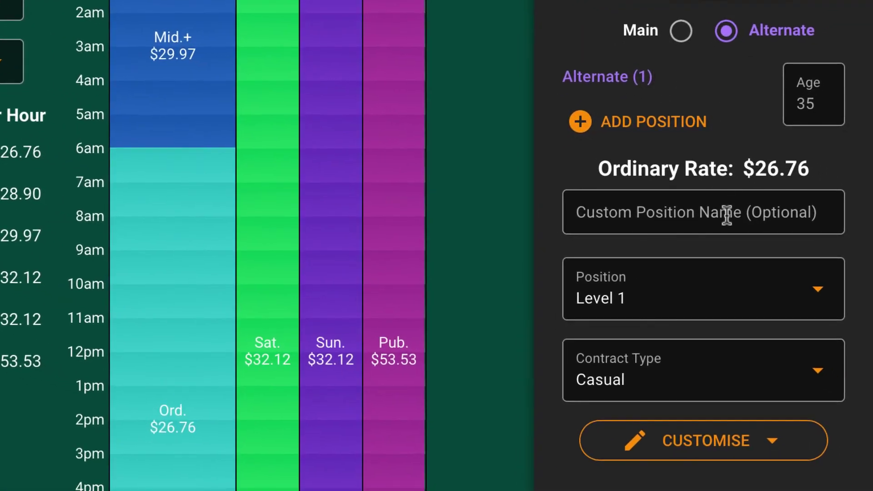
left_click(718, 315)
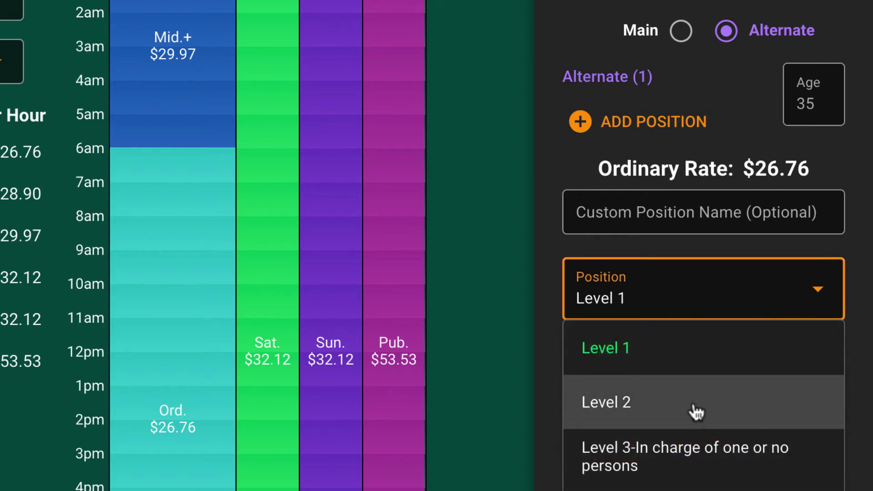
left_click(691, 405)
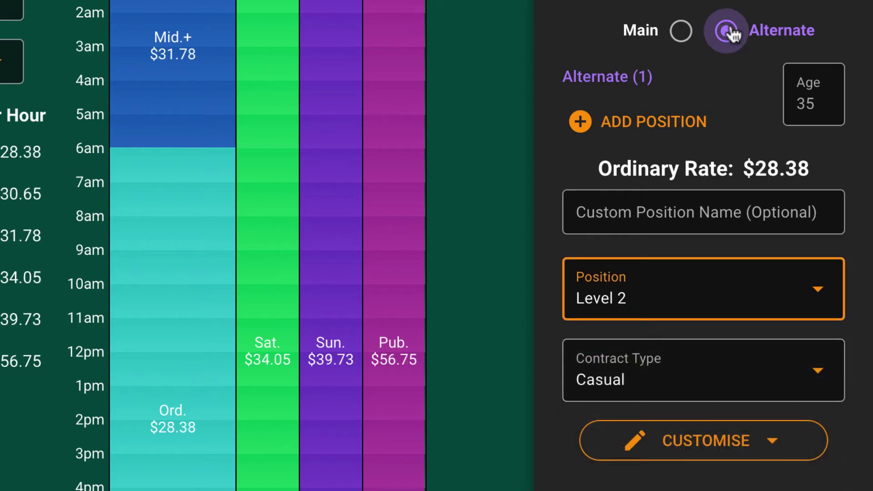
left_click(676, 32)
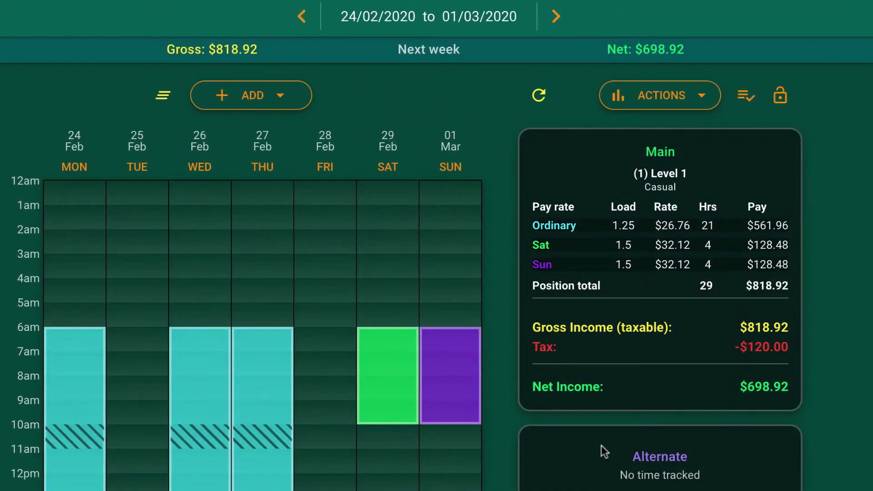
- Recalculate the payslip against Level 2 and record the $72.18 underpayment for 24/02/2020–01/03/2020
left_click(548, 95)
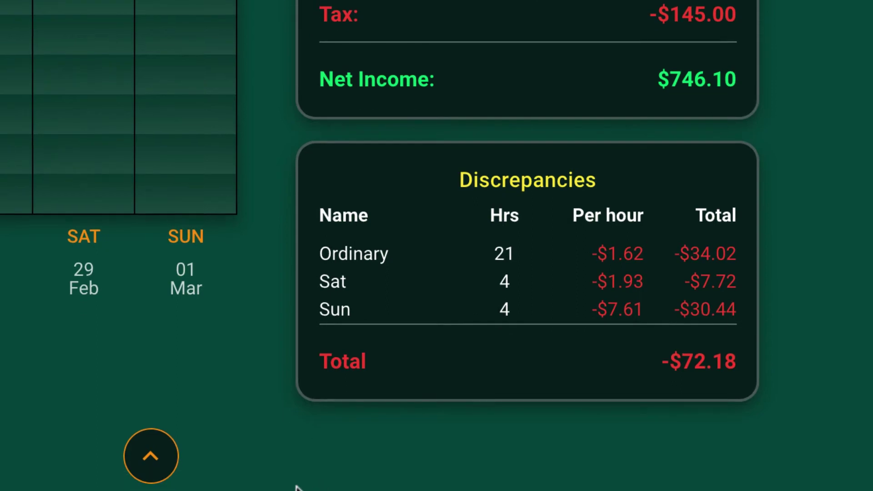
left_click(151, 457)
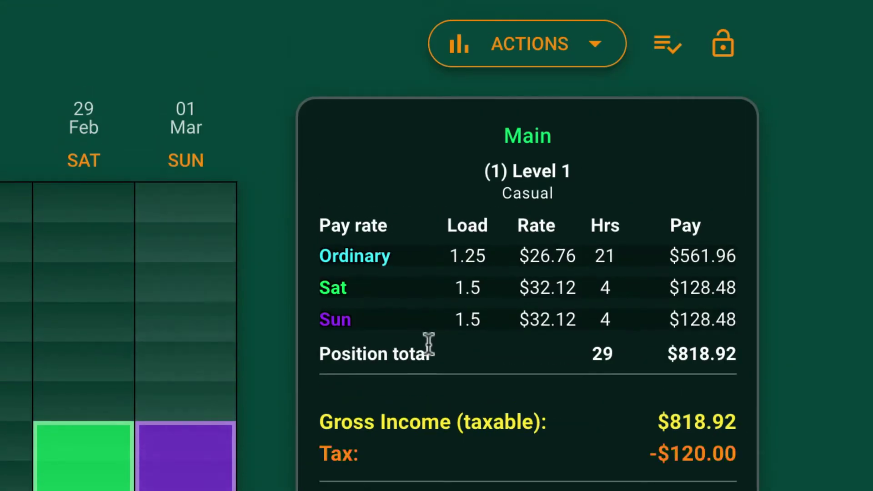
left_click(492, 59)
left_click(486, 93)
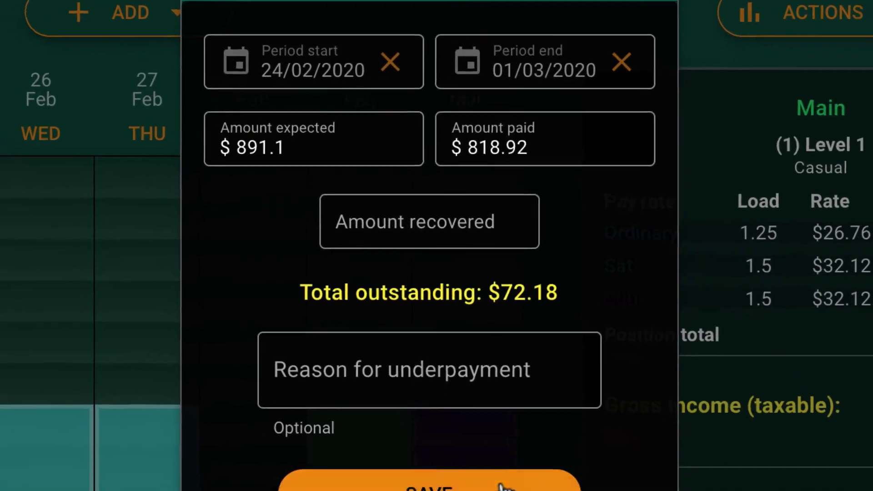
left_click(497, 450)
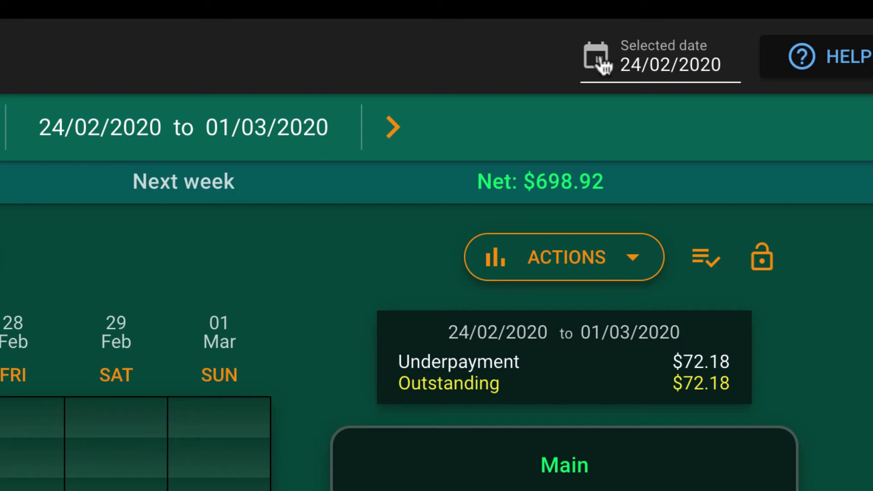
- Jump to the 19/02/2018–25/02/2018 week and fill it with the rostered shifts
left_click(600, 58)
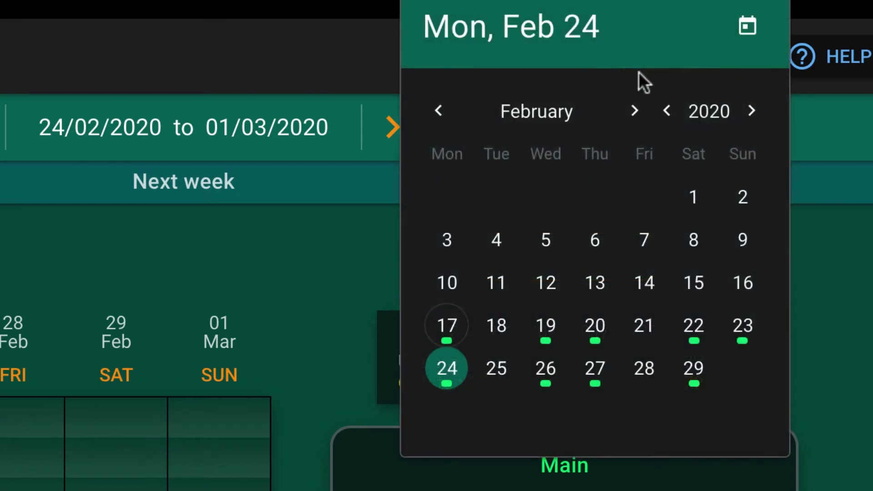
left_click(667, 111)
left_click(667, 111)
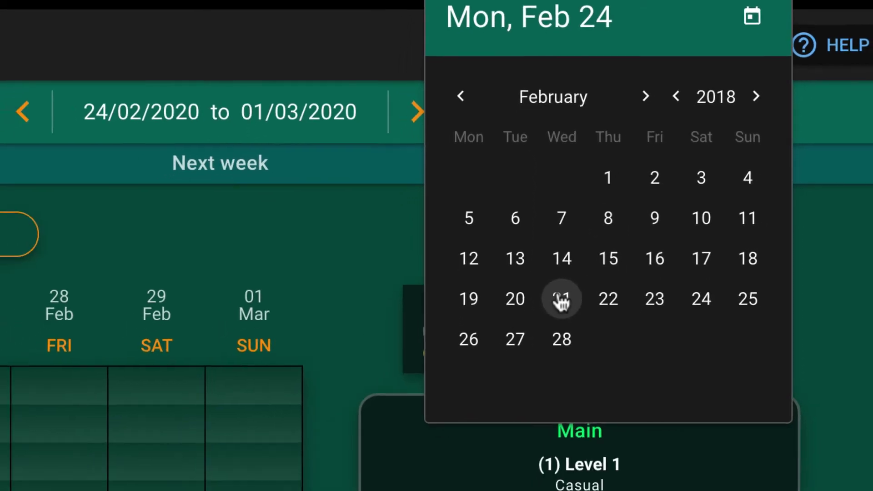
left_click(545, 325)
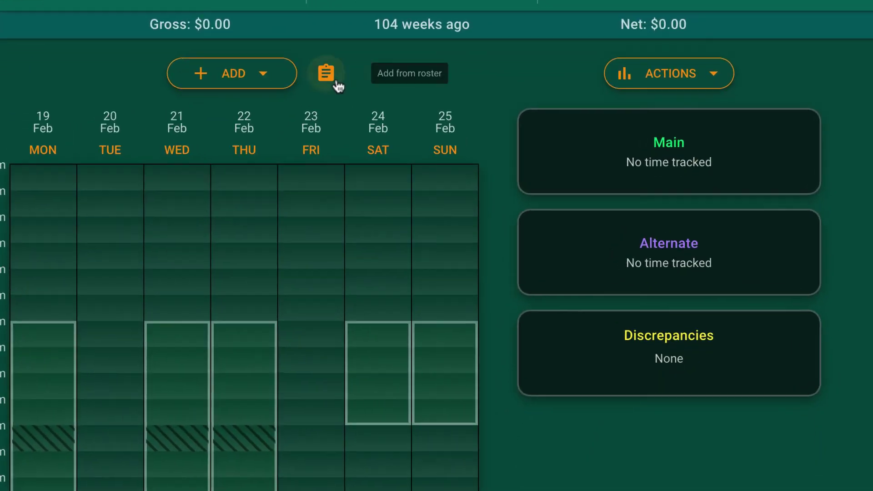
left_click(337, 83)
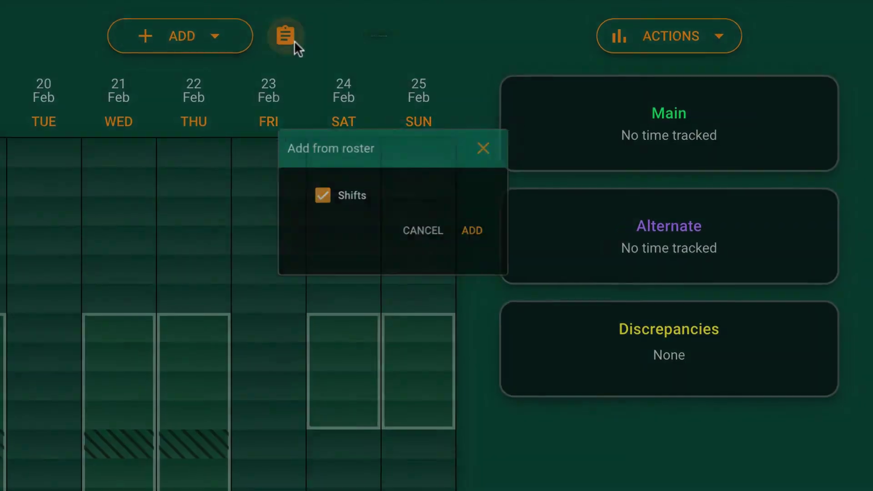
left_click(516, 255)
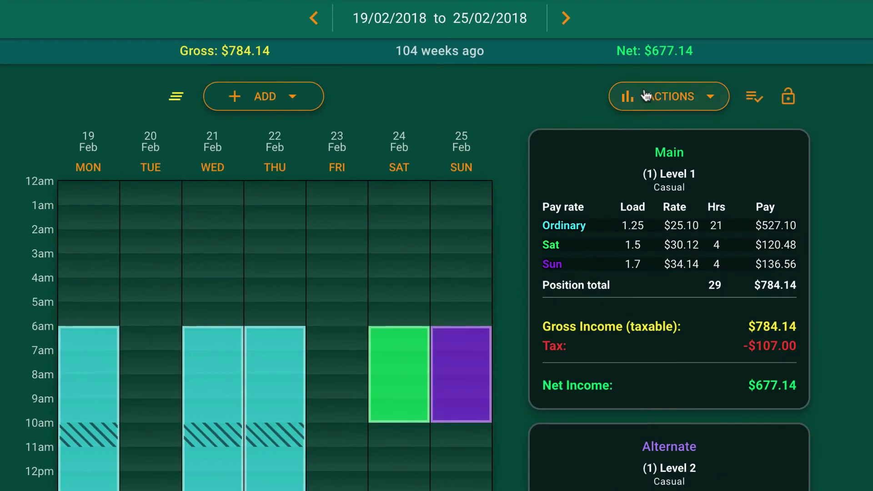
- Record a $51.47 underpayment and view both underpayments totalling $123.65
left_click(640, 88)
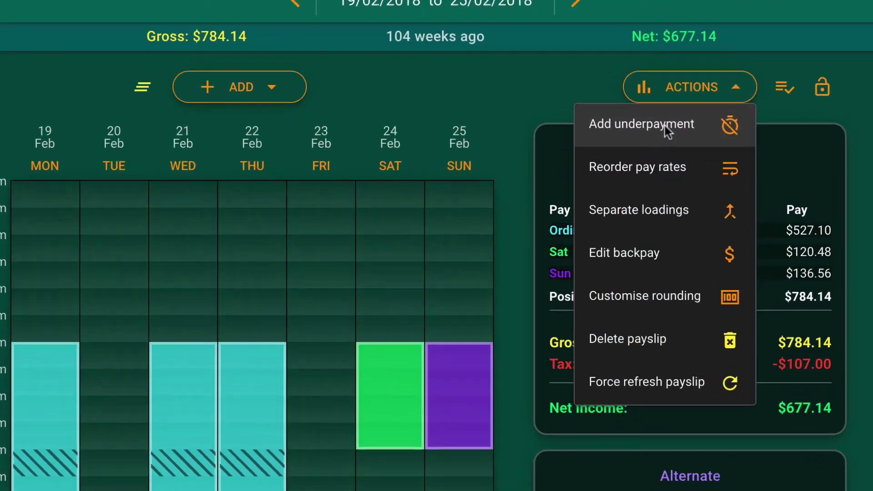
left_click(667, 131)
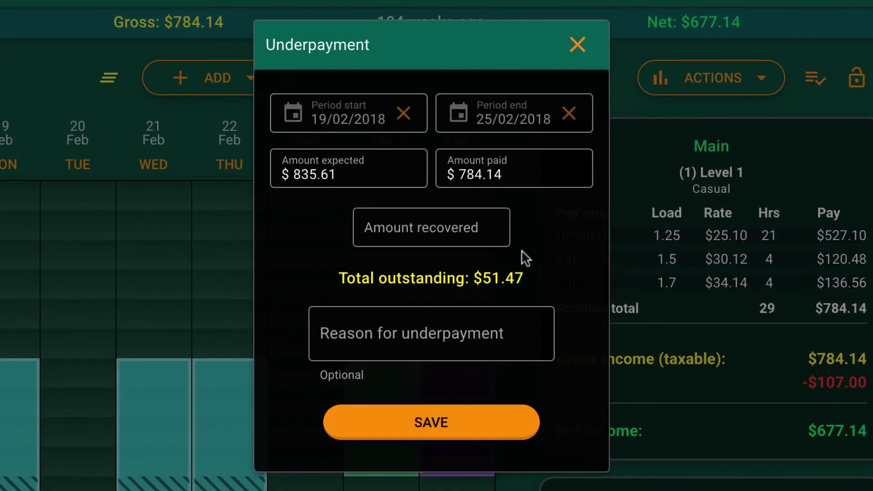
left_click(516, 428)
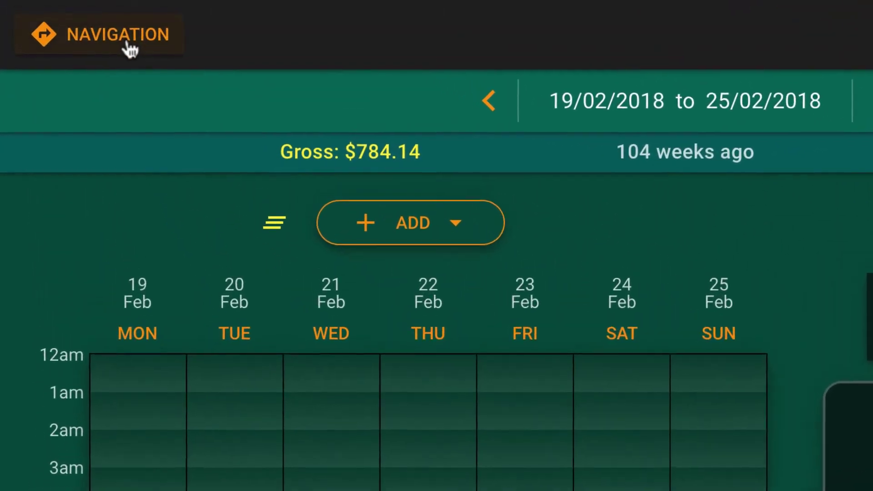
left_click(128, 46)
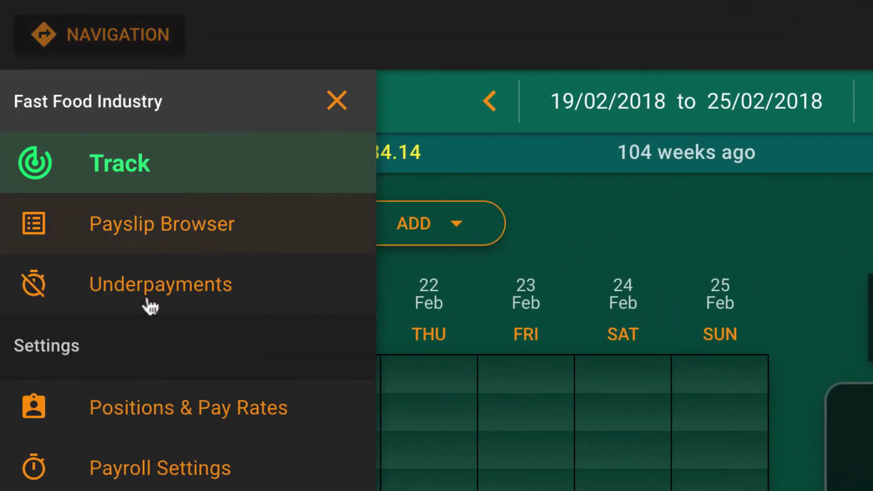
left_click(146, 302)
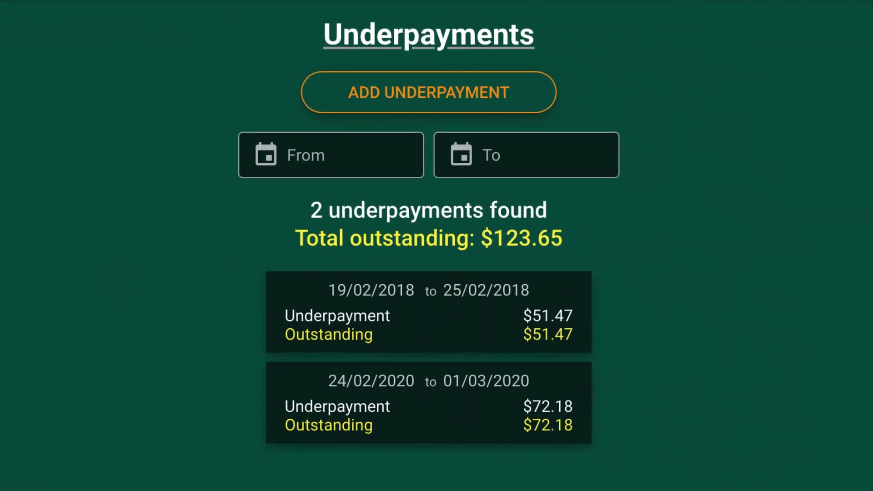